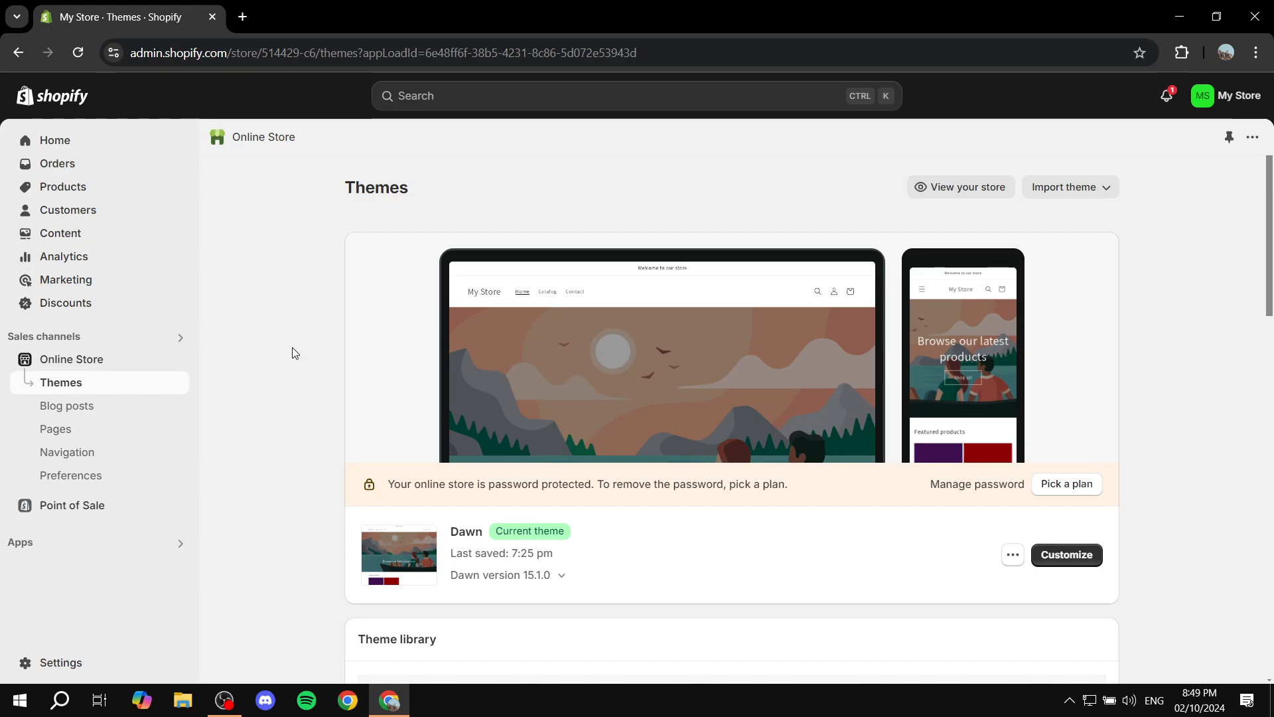
Open the Shopify App Store from the store's recommended apps.
click(65, 549)
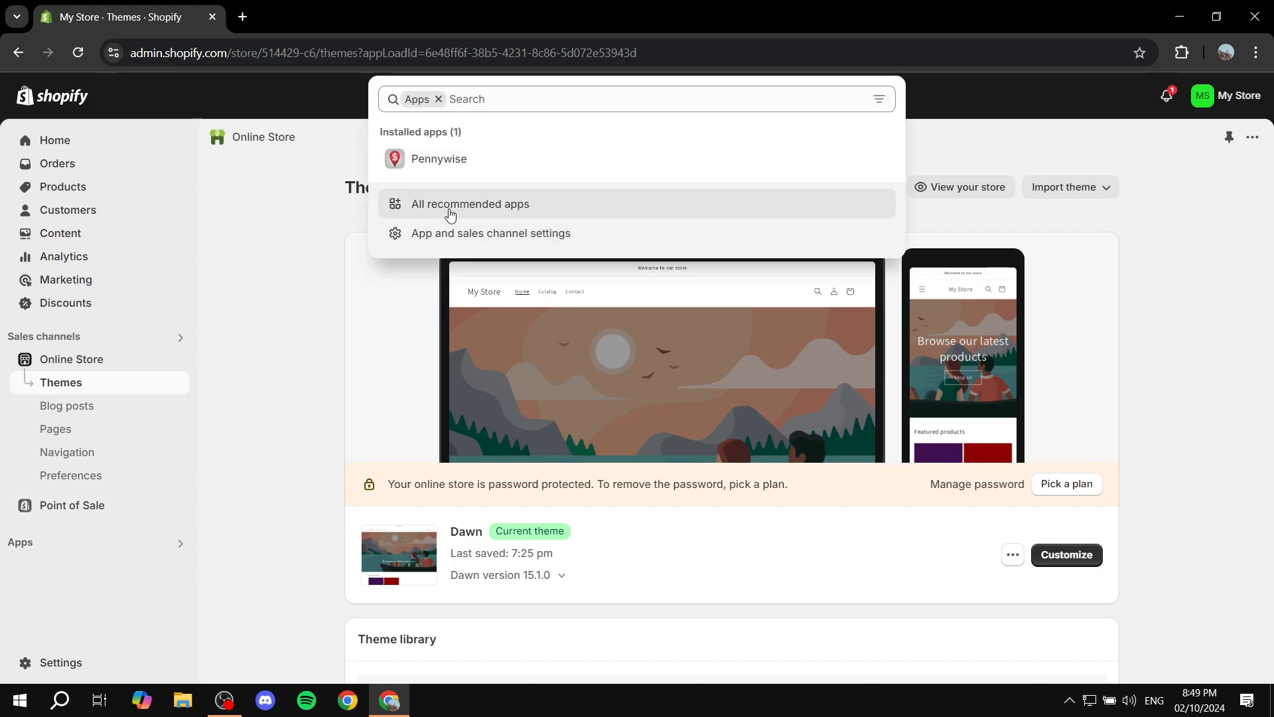
click(448, 209)
scroll(502, 611, down, 1)
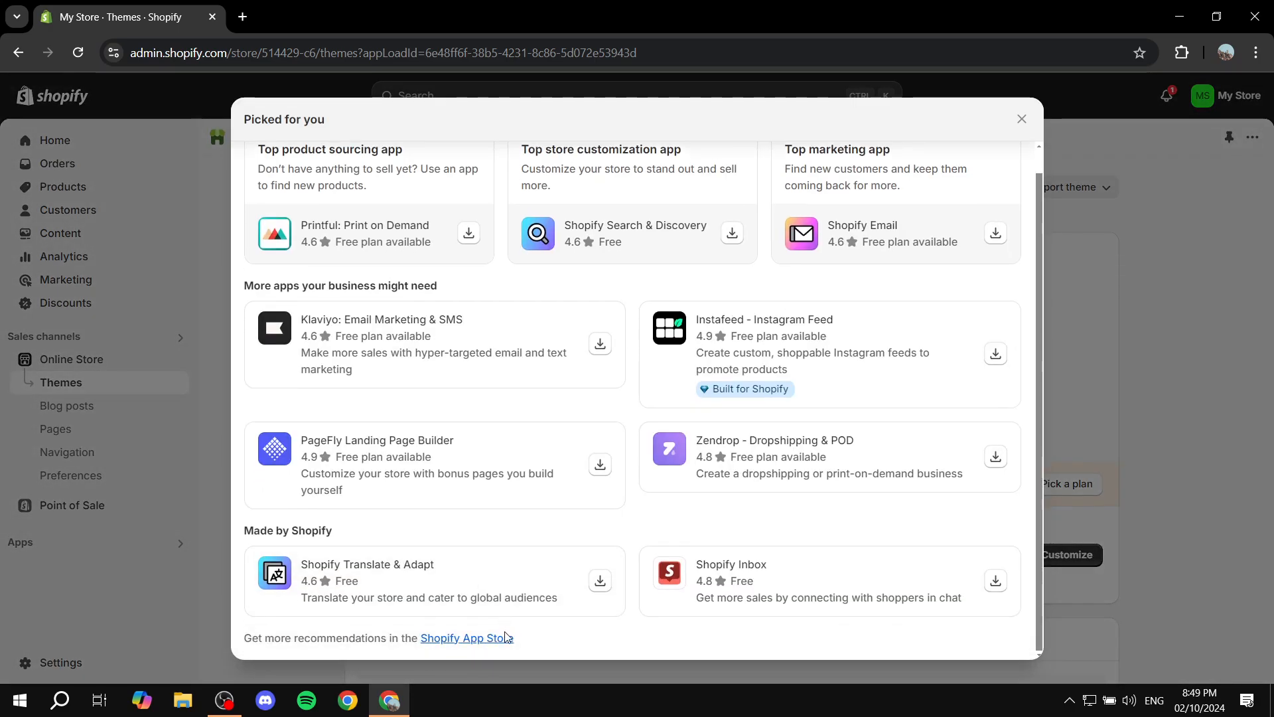
click(491, 639)
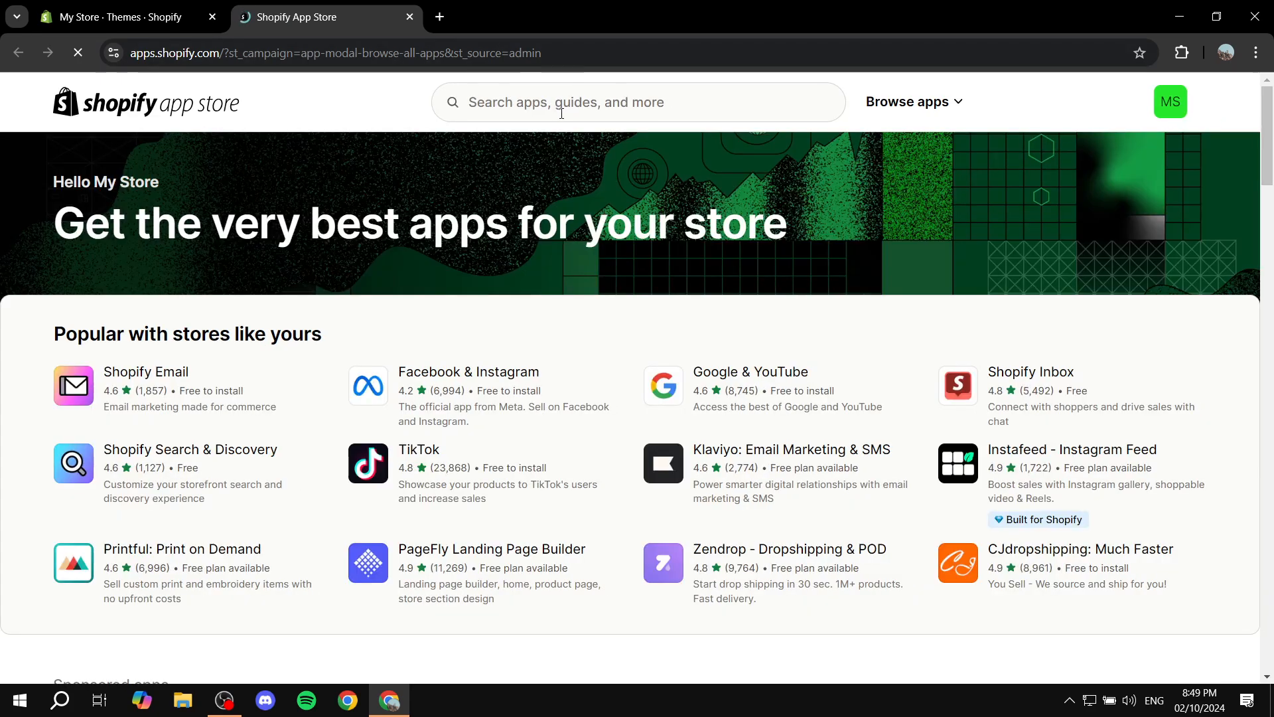
Search the app store for "pennywise" and open the Pennywise - Bundles & Bogo listing.
click(563, 100)
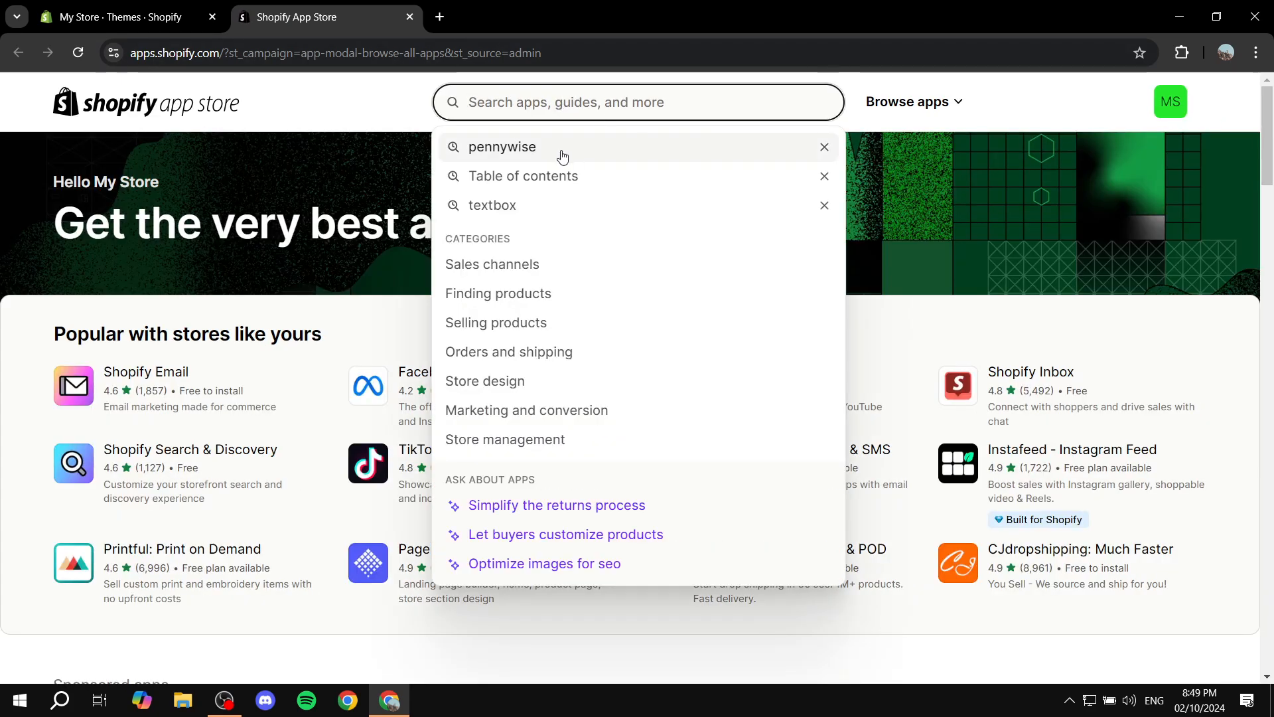
click(563, 154)
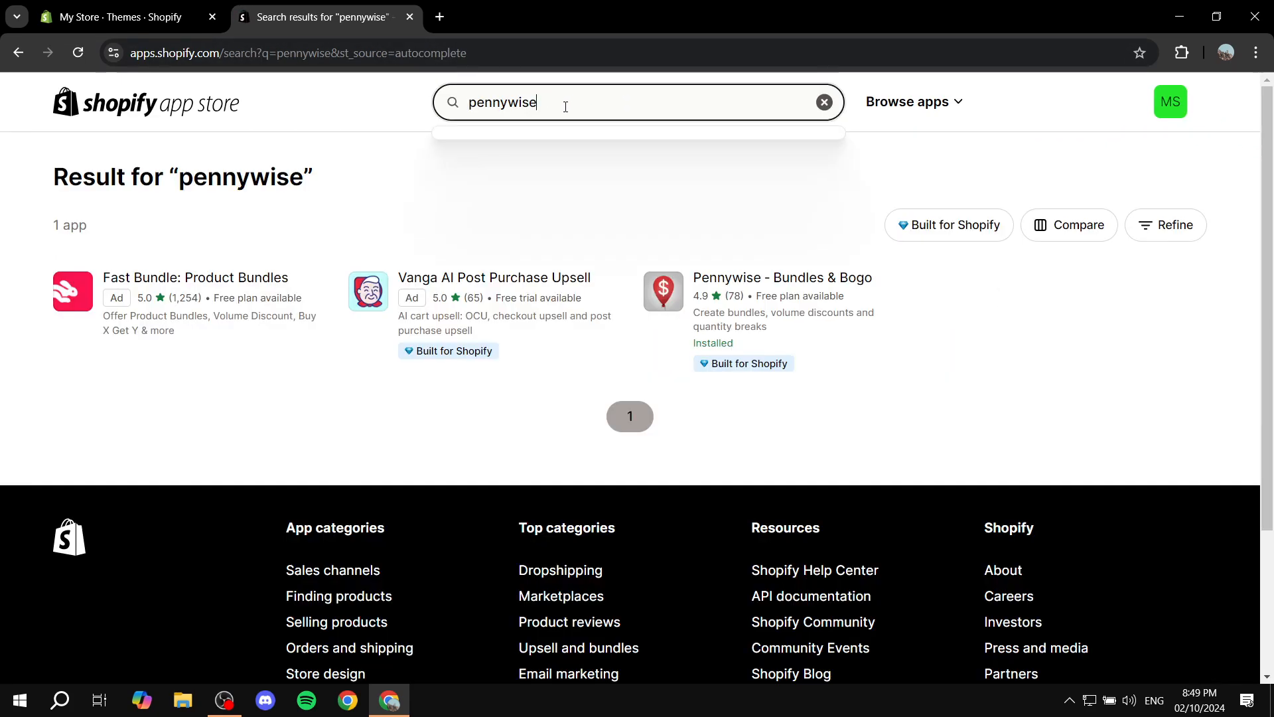
click(566, 105)
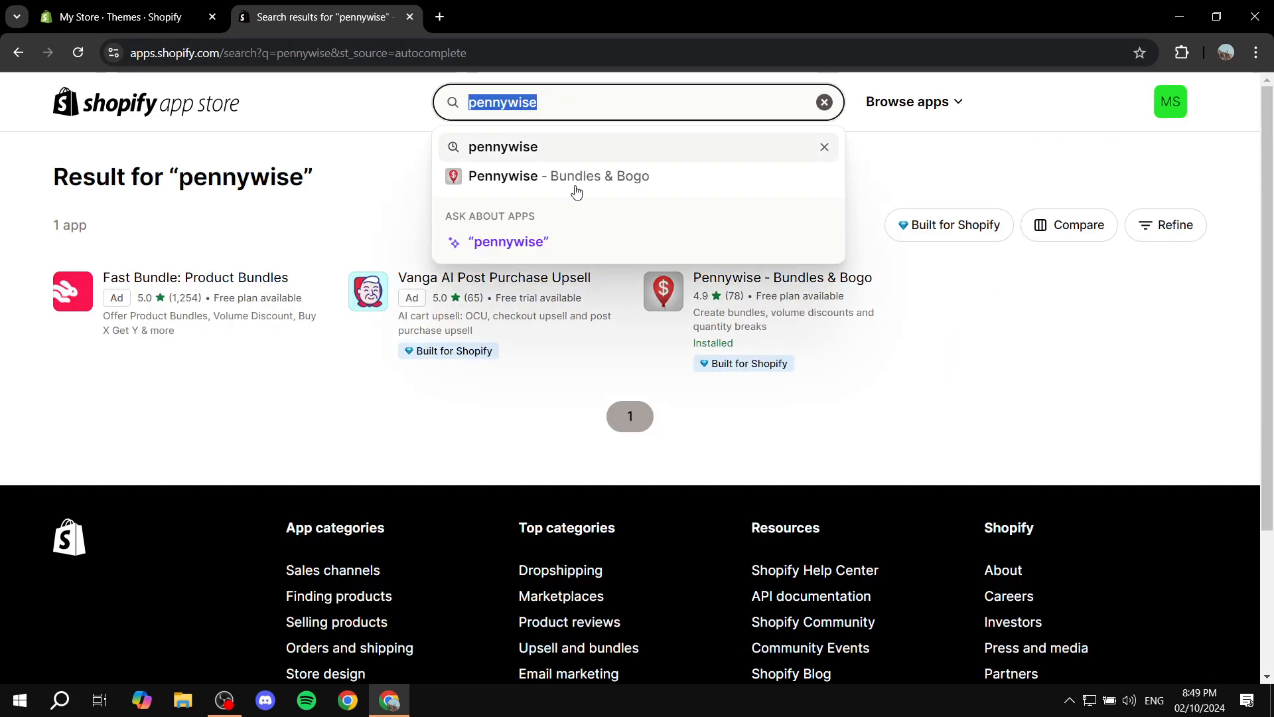
click(785, 290)
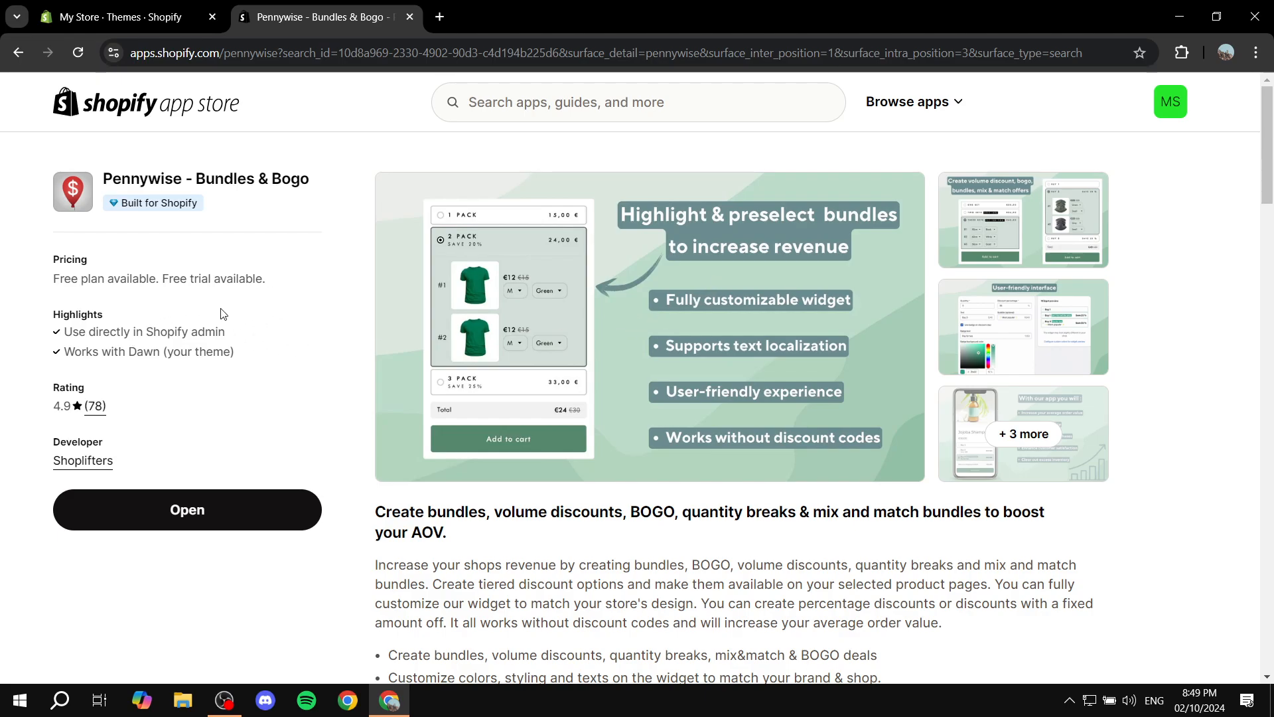
Review the Pennywise listing's description, bundle features and pricing plans, and close the listing.
scroll(43, 409, down, 3)
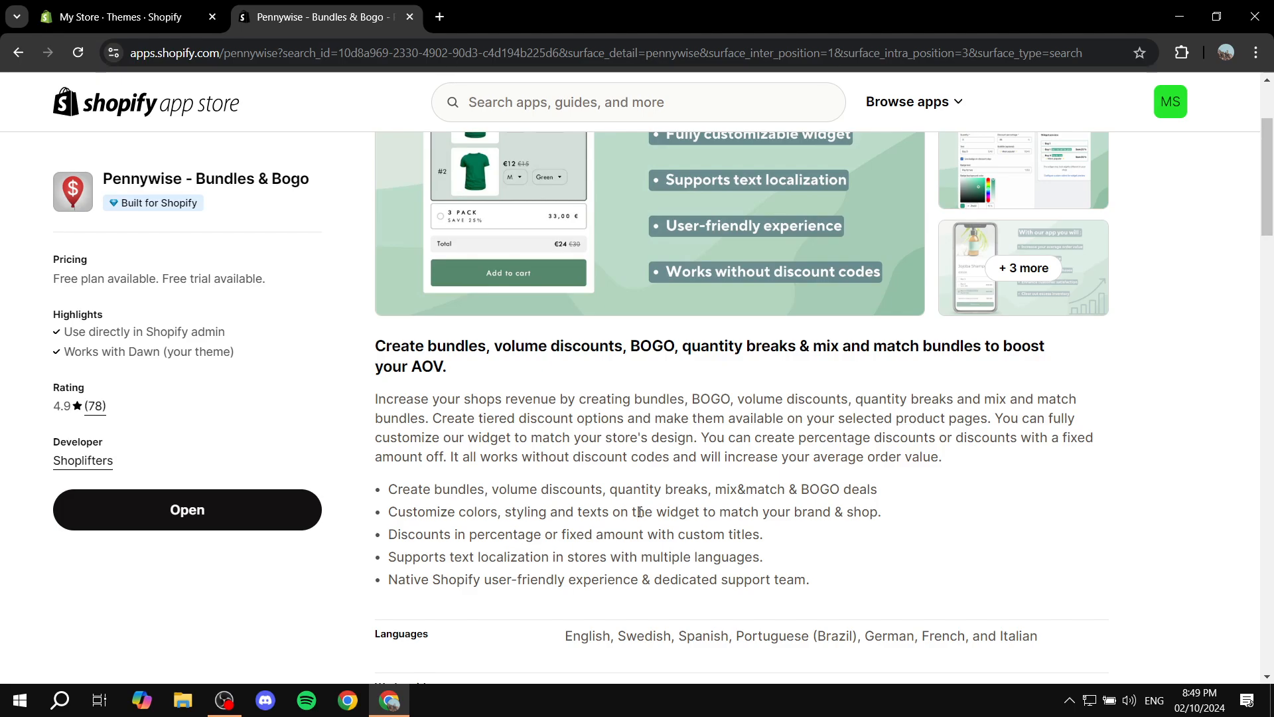
scroll(640, 512, down, 14)
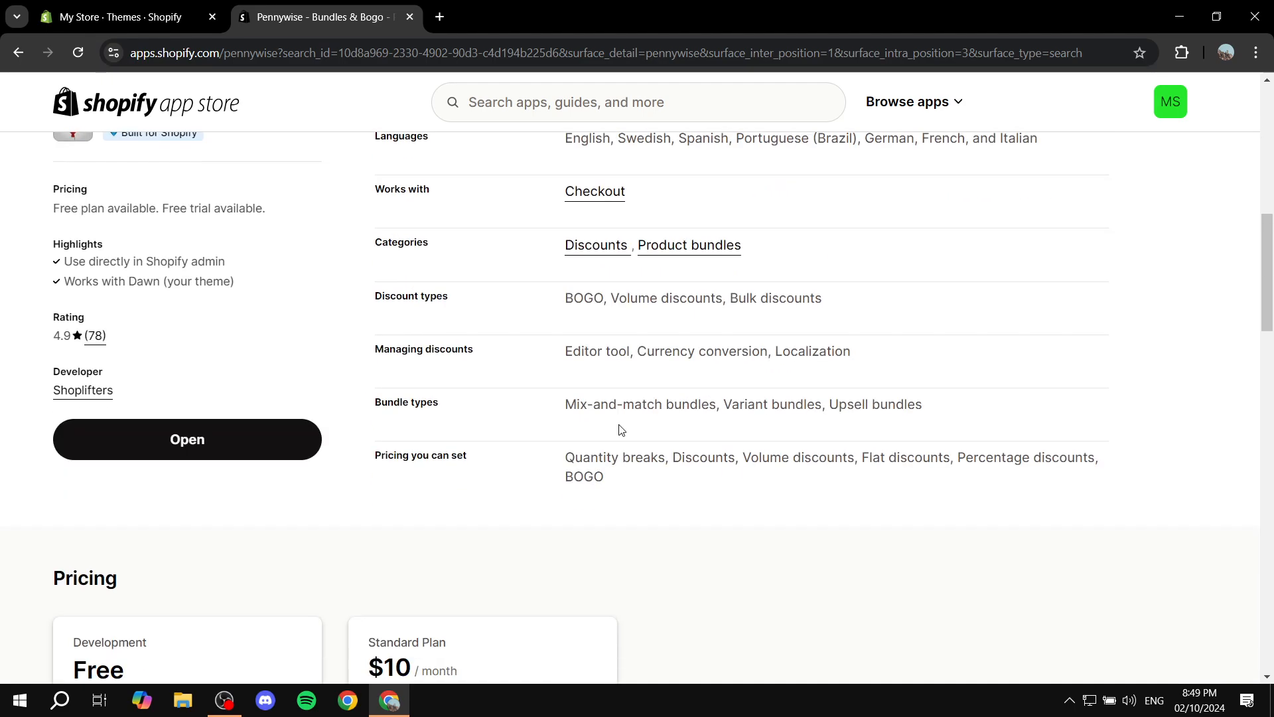
scroll(334, 253, up, 1)
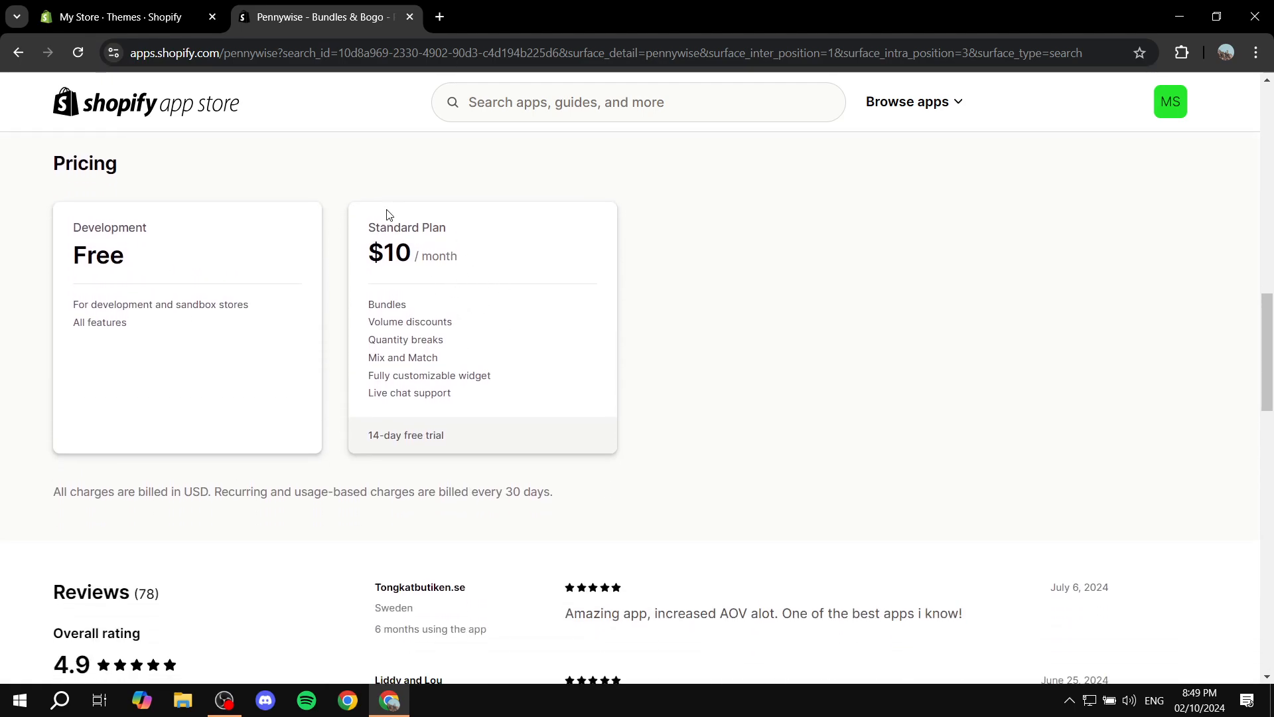
scroll(484, 302, up, 15)
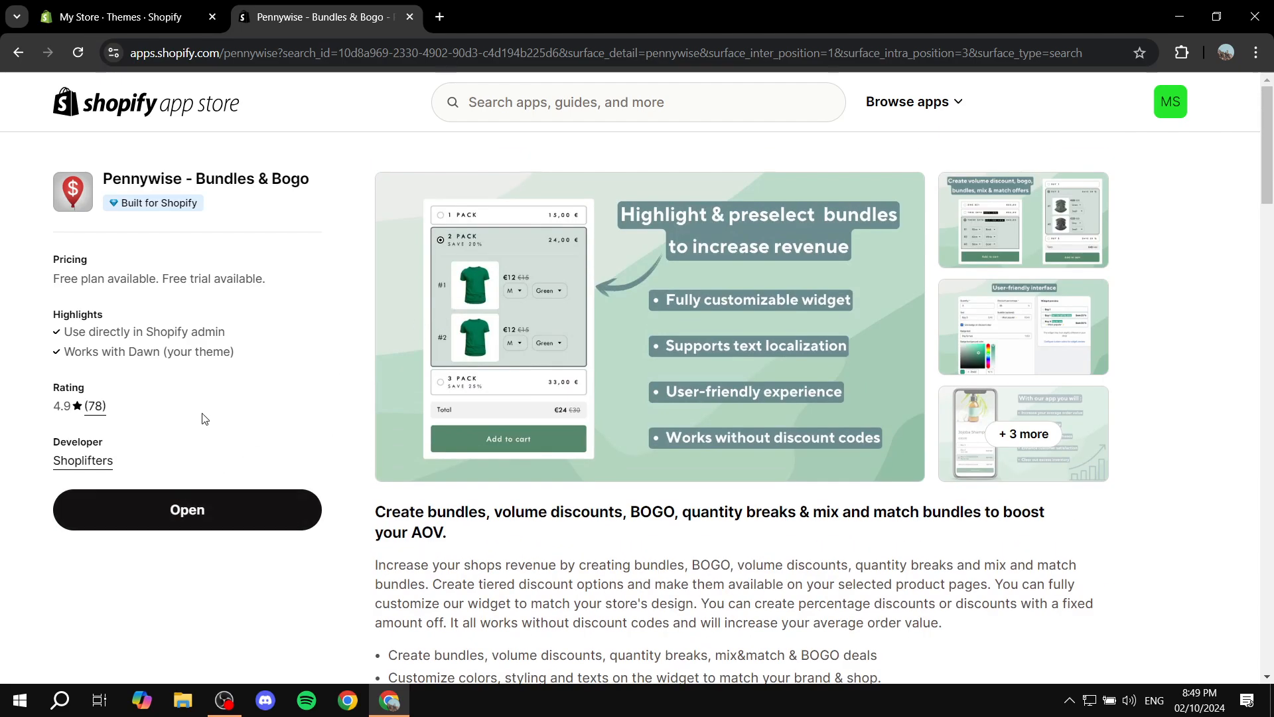
click(410, 17)
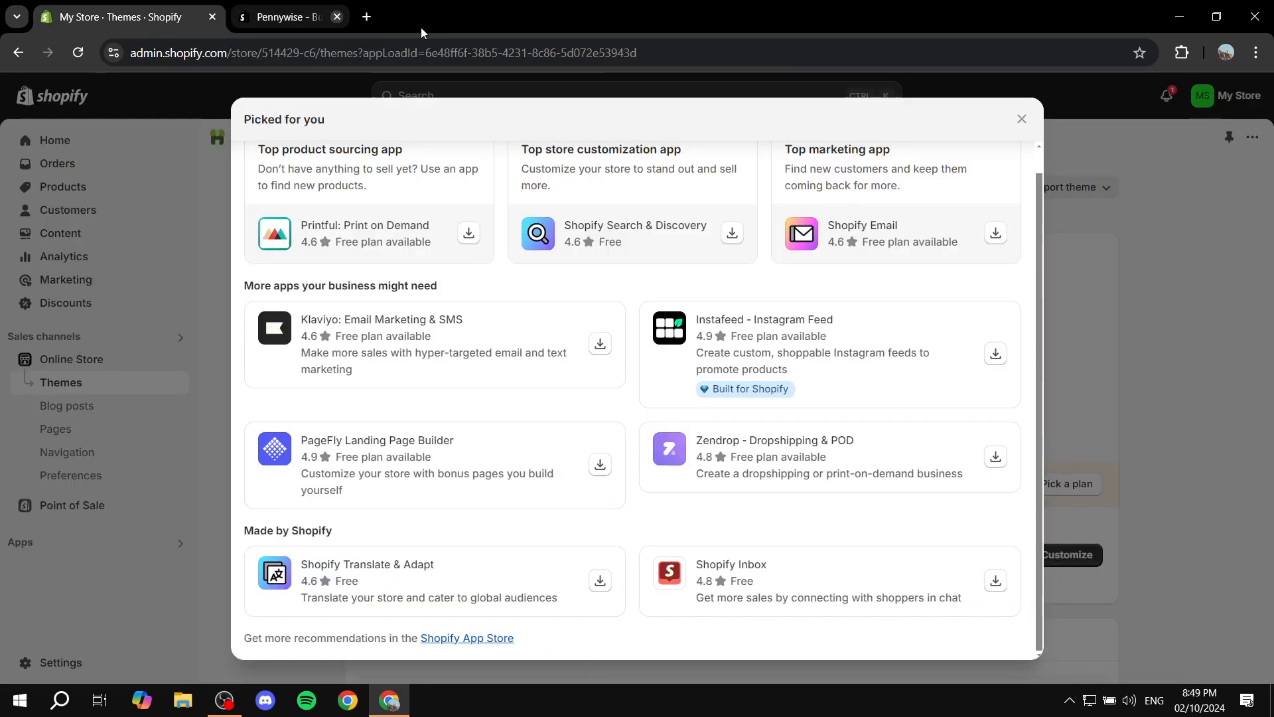
Dismiss the app recommendations and open the installed Pennywise app in the store admin.
click(169, 378)
click(64, 551)
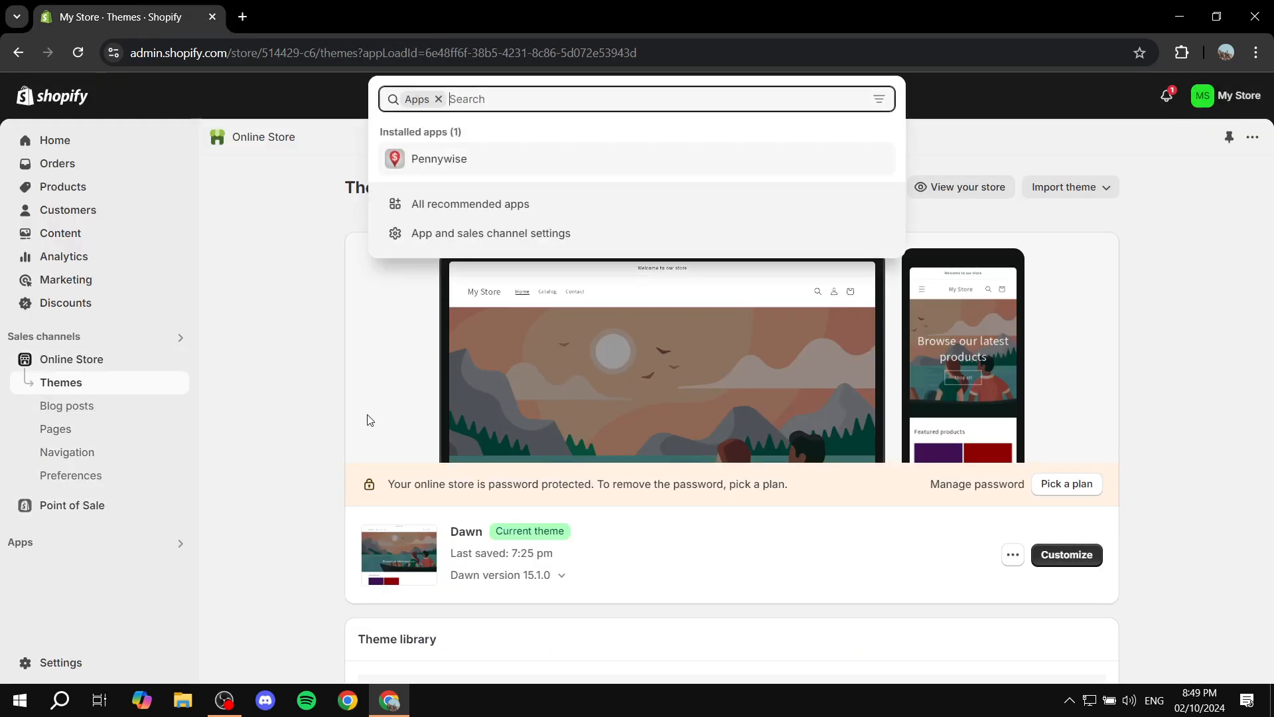
click(470, 167)
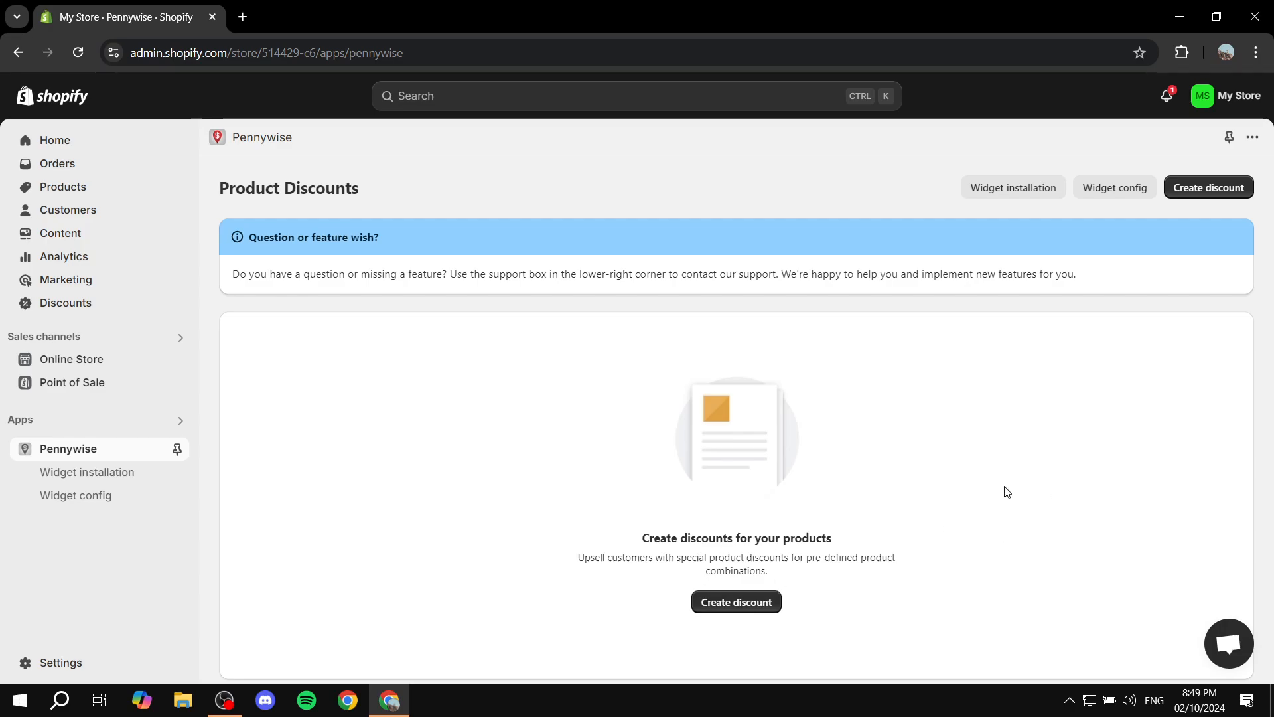
Start a new Pennywise product discount and name it "Test Bundle".
click(1198, 190)
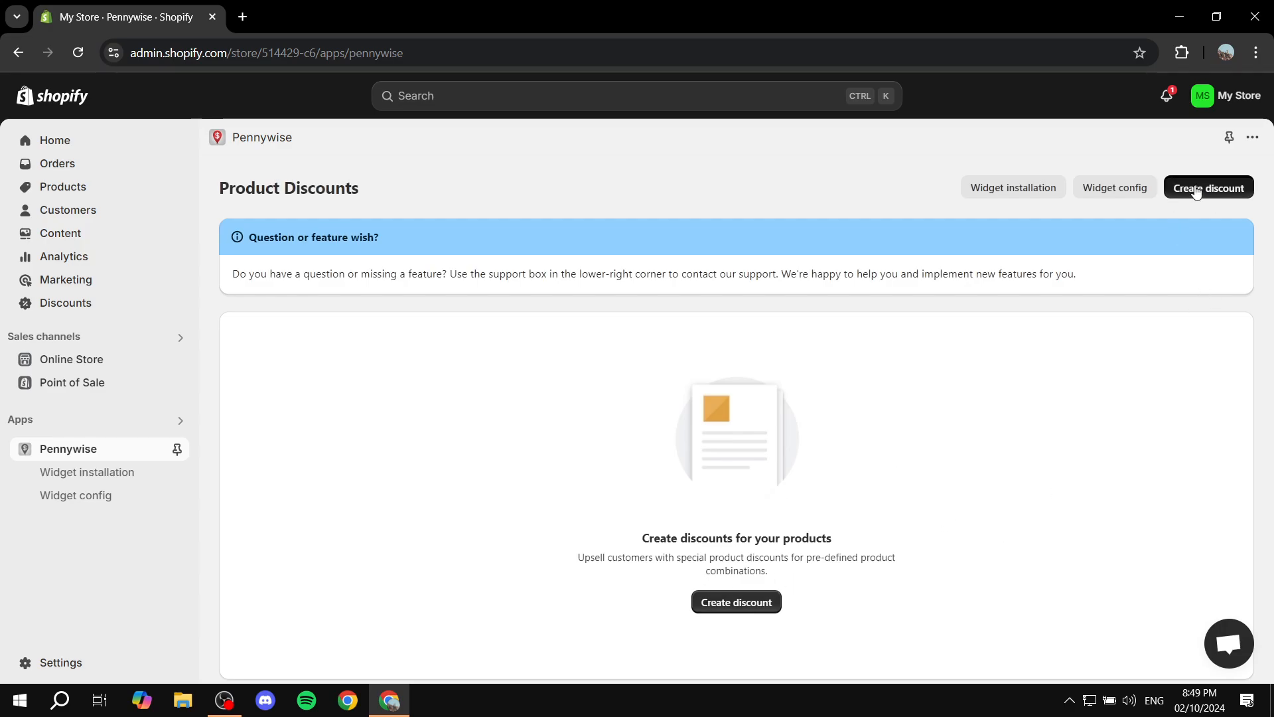
click(569, 296)
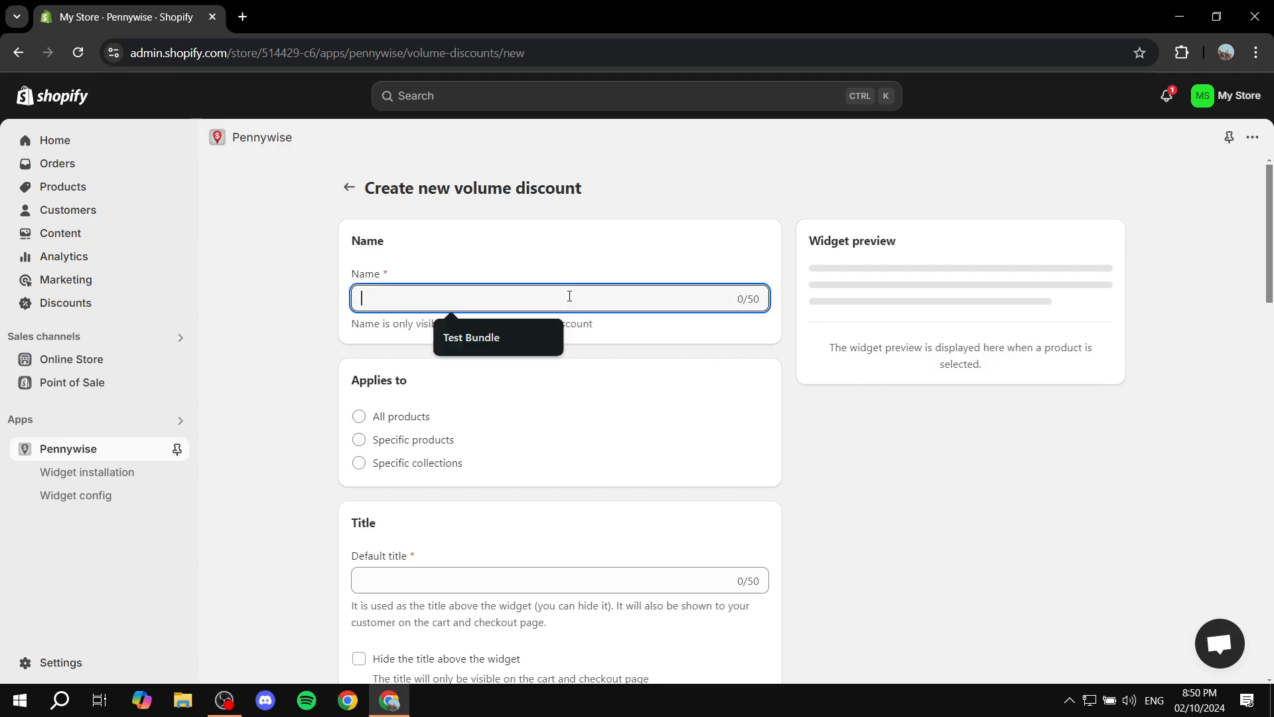
click(466, 340)
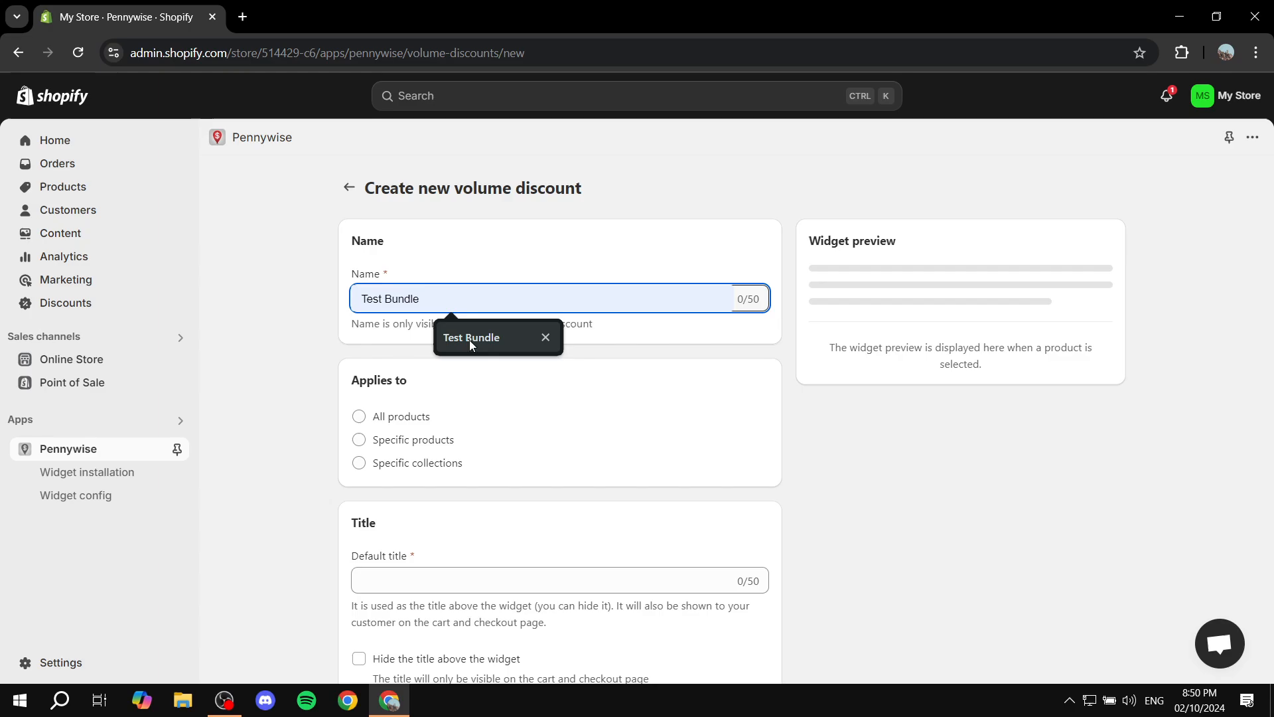
click(546, 245)
Apply the discount to specific collections and add the Home page collection.
scroll(544, 259, down, 1)
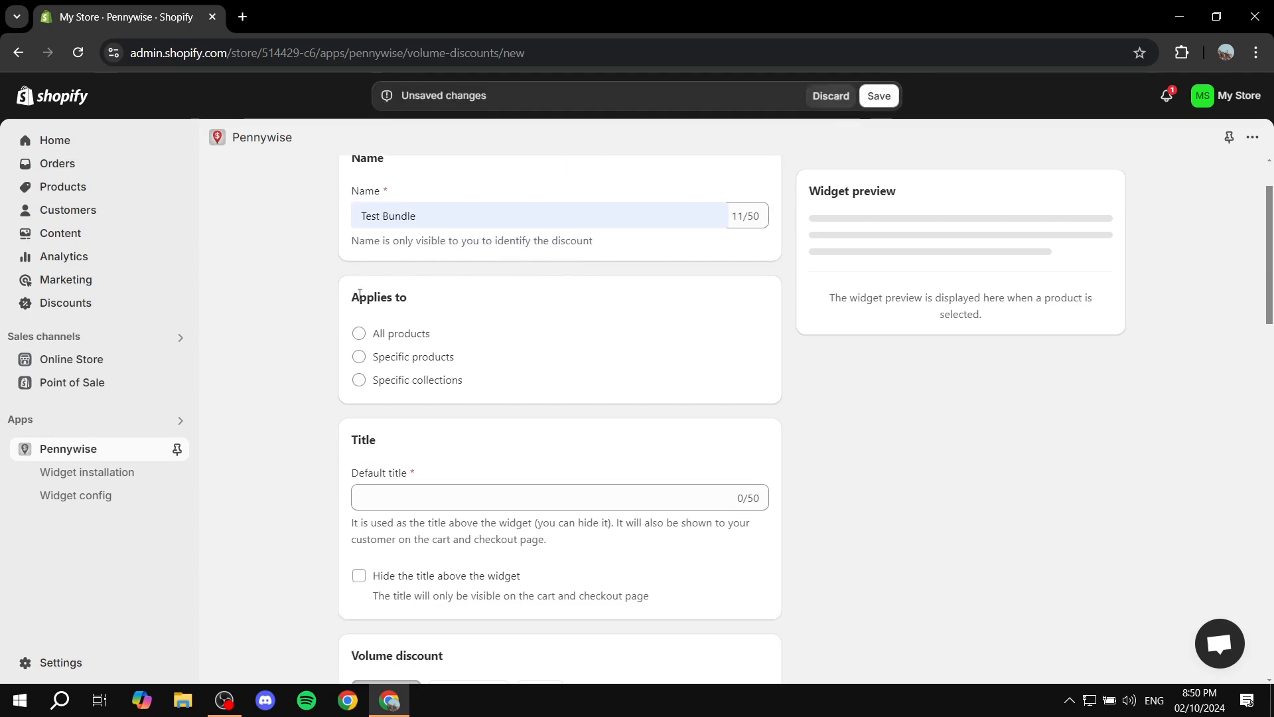
drag(353, 300, 441, 302)
click(464, 308)
drag(344, 304, 447, 301)
click(447, 302)
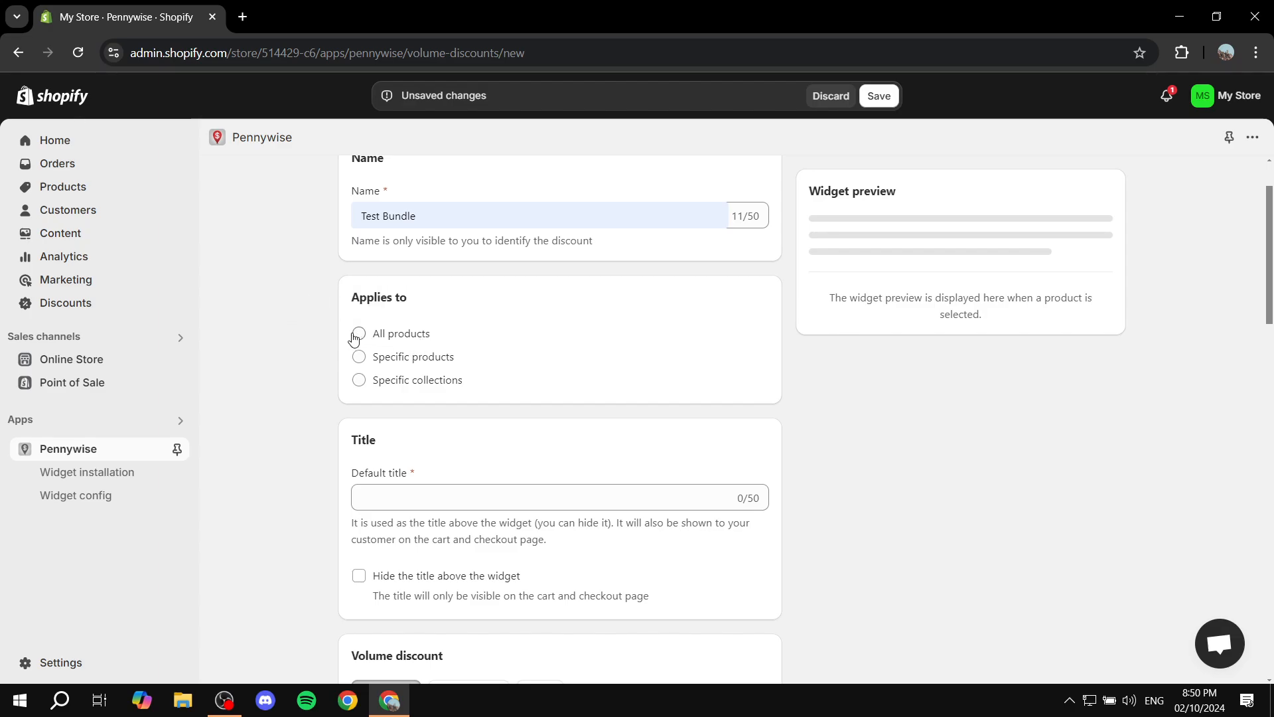
click(359, 381)
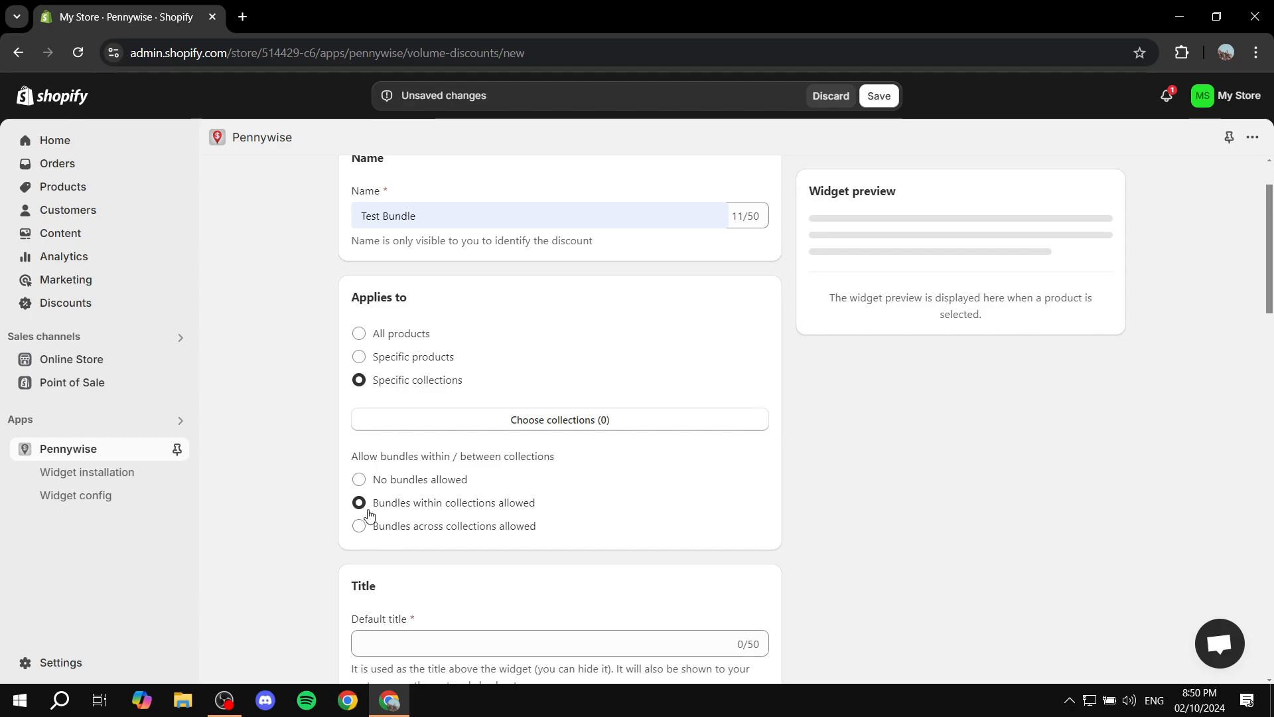
click(557, 426)
click(400, 316)
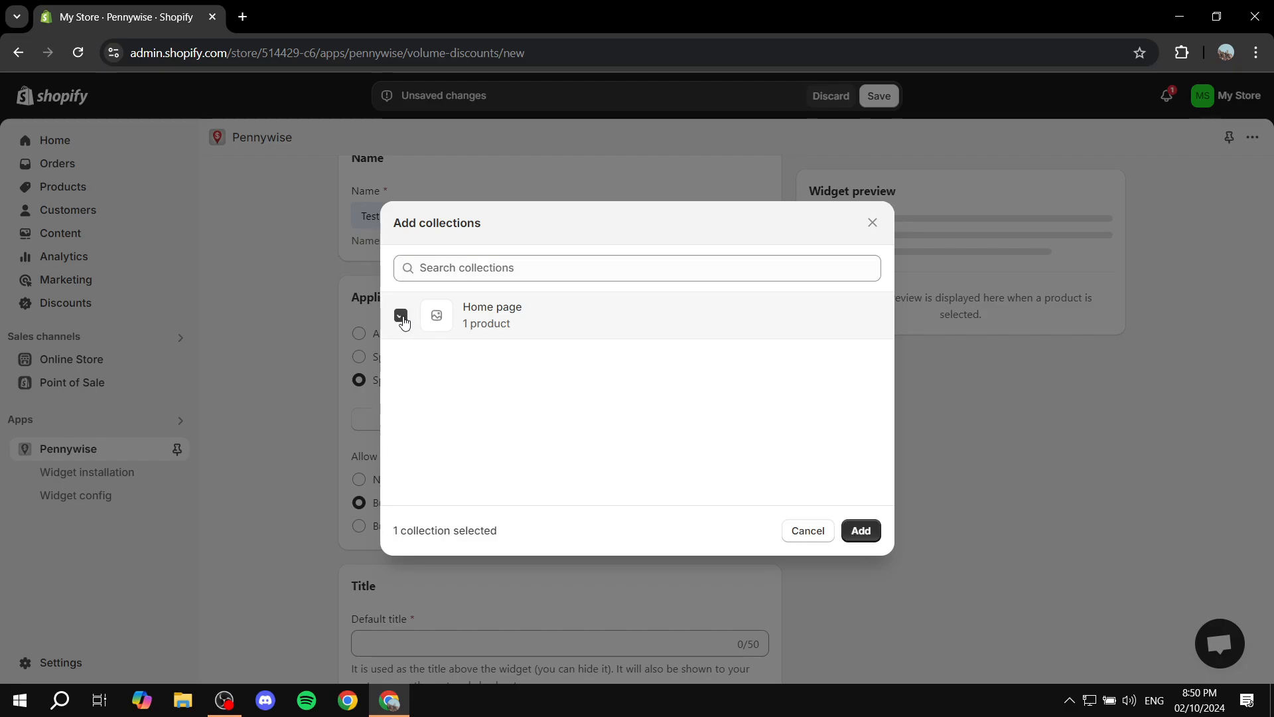
click(861, 531)
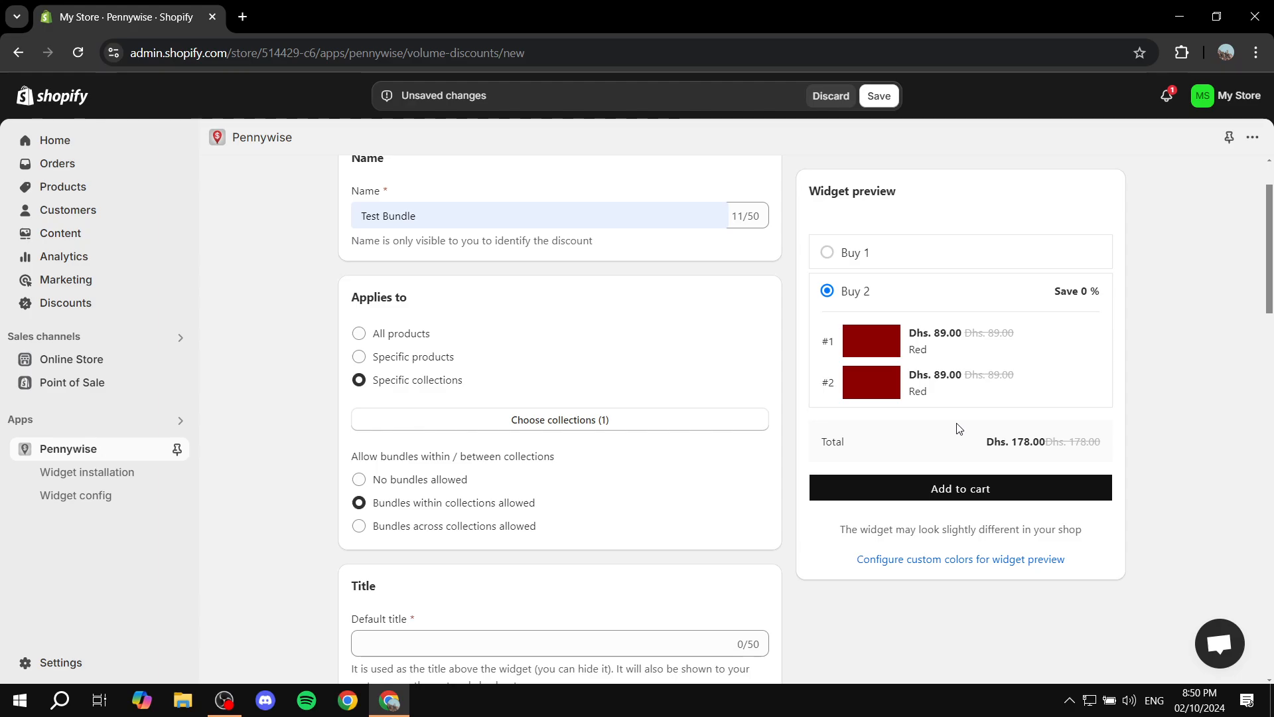
Set the discount's default title to "Hello" and keep it shown above the widget.
scroll(949, 352, down, 5)
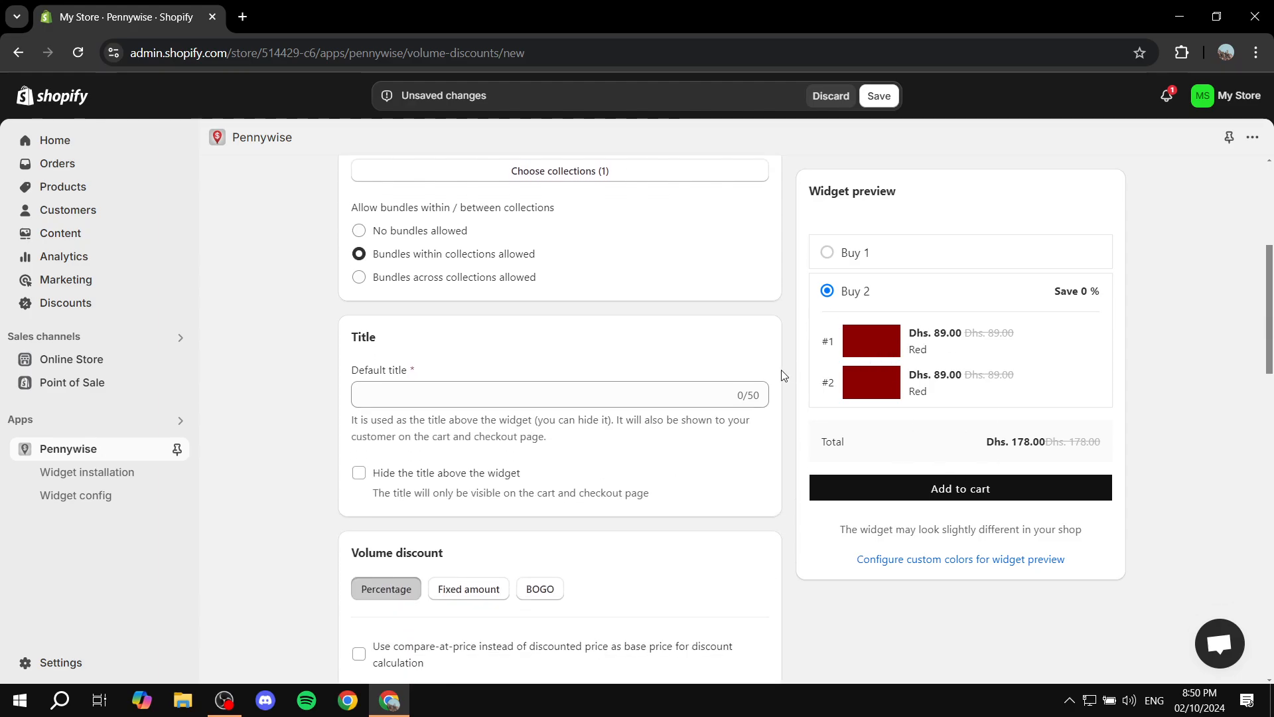
drag(335, 295, 468, 287)
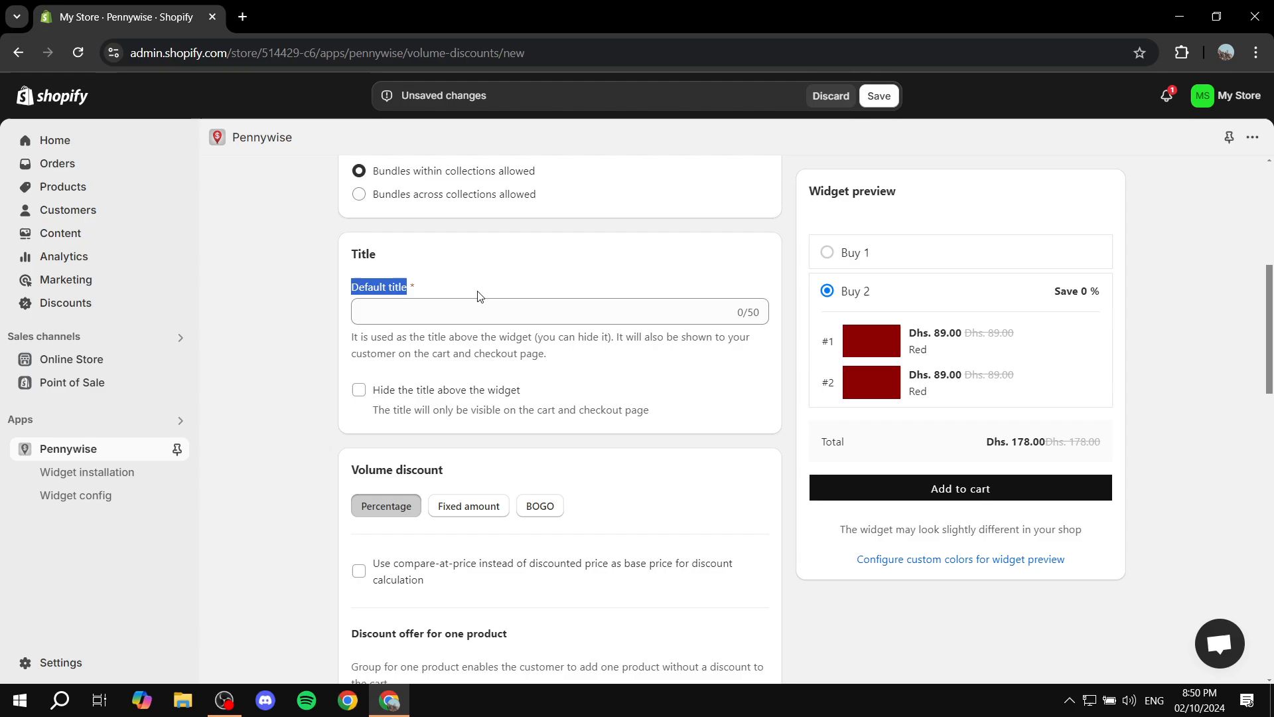
click(494, 315)
click(503, 350)
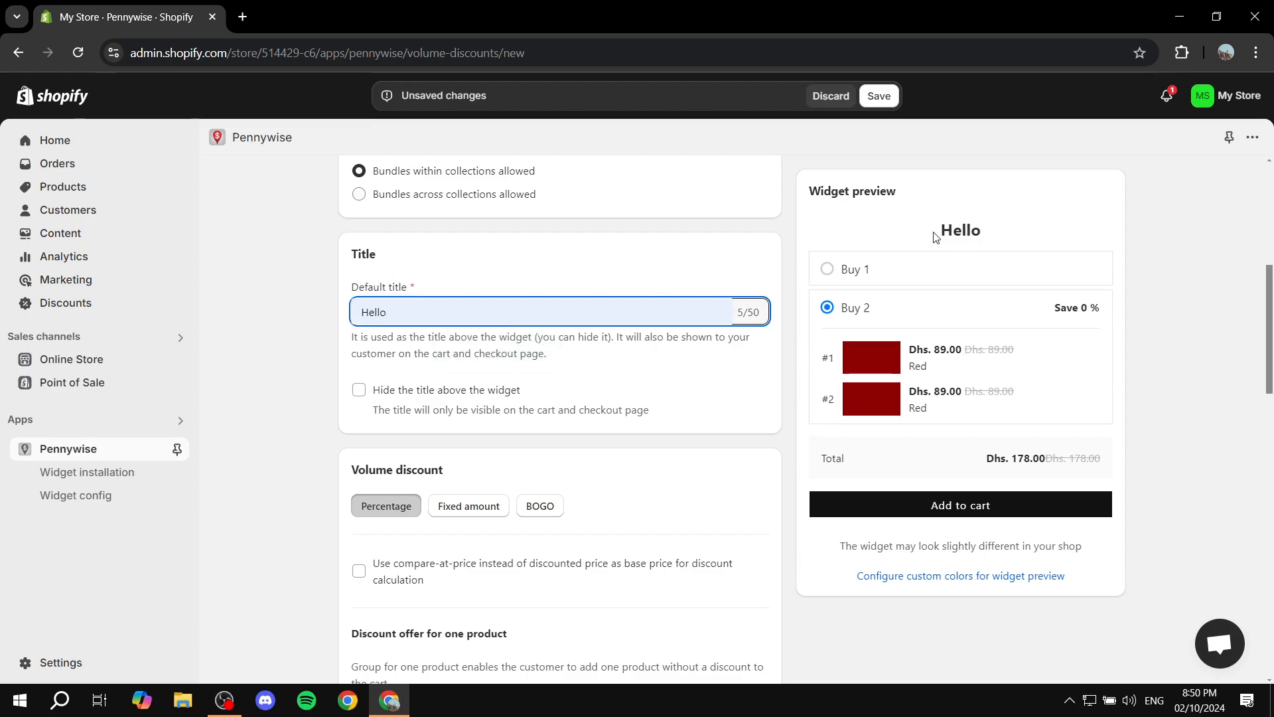
drag(939, 235, 1076, 233)
click(1077, 233)
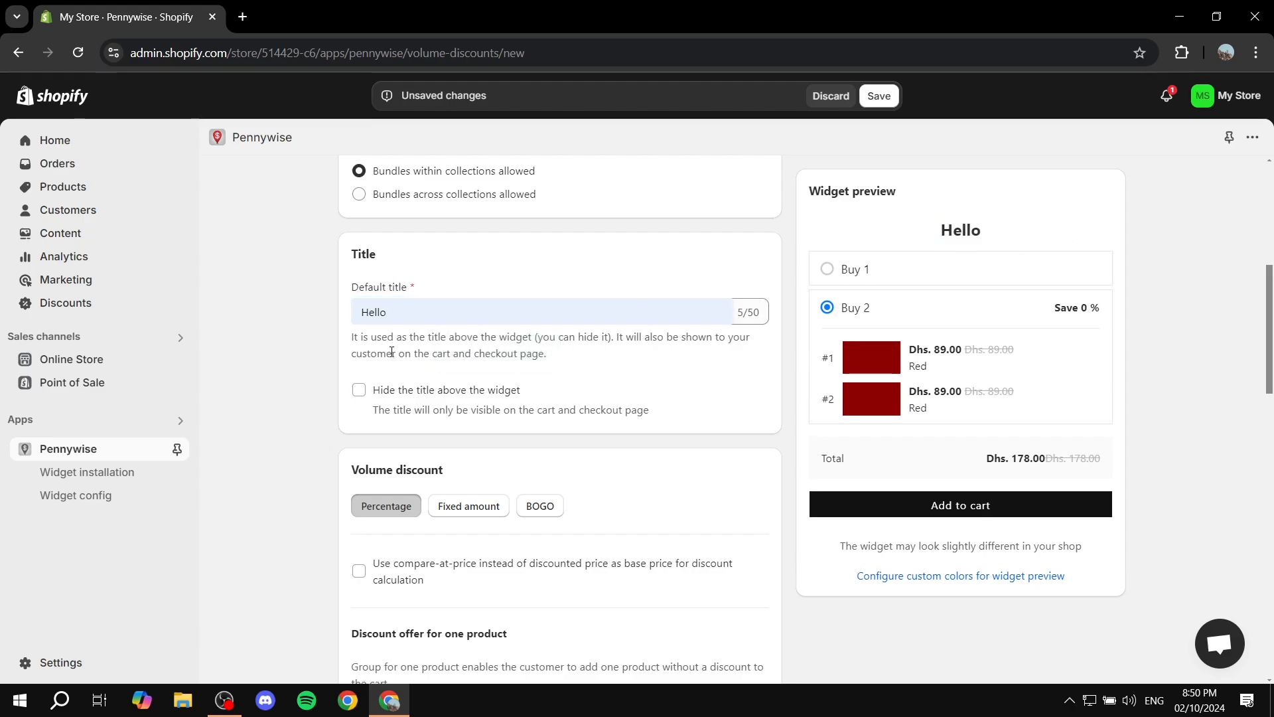
click(359, 392)
click(358, 391)
Try the volume discount without the group for one product, and enable the group again.
scroll(322, 375, down, 1)
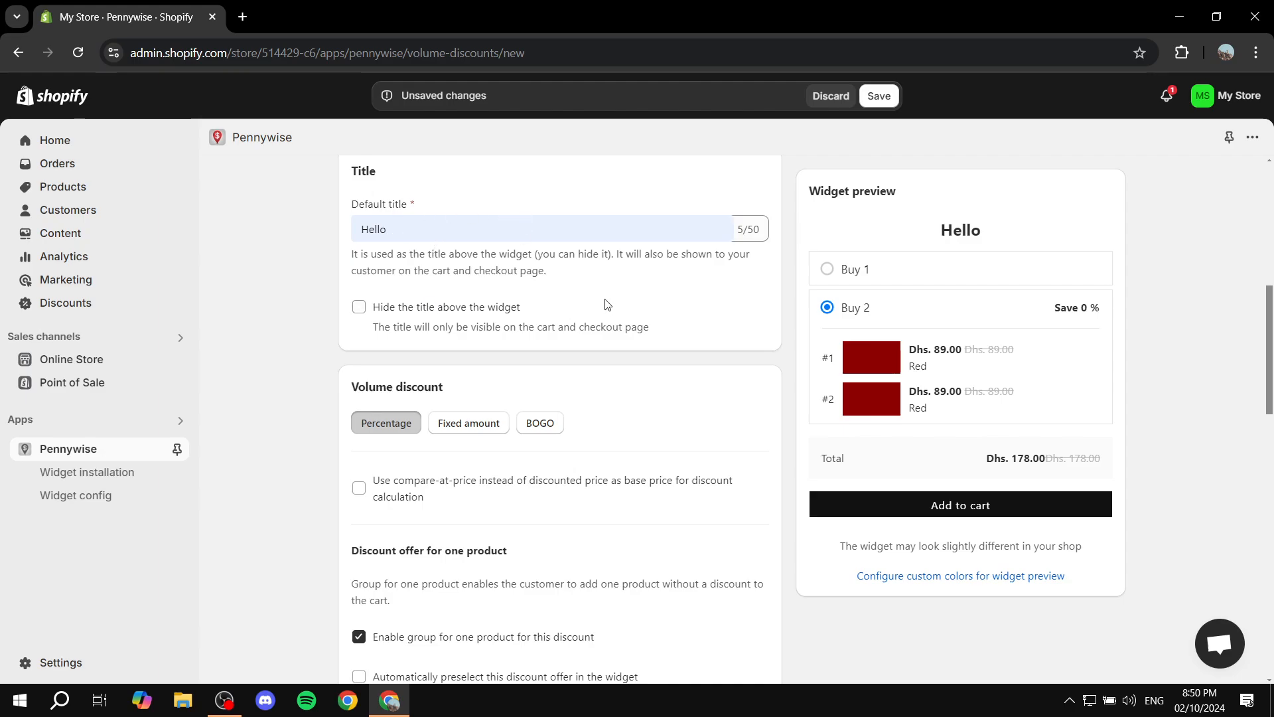
scroll(633, 297, down, 2)
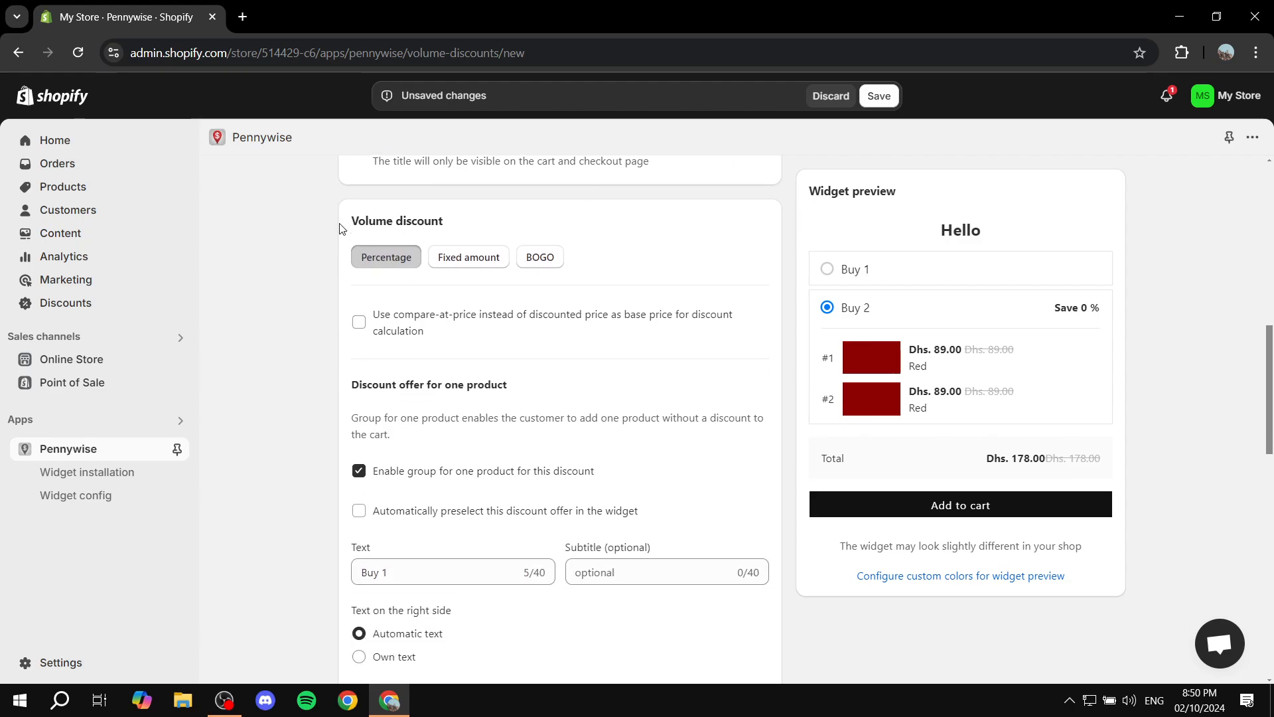
drag(339, 223, 489, 224)
click(493, 225)
scroll(296, 301, down, 3)
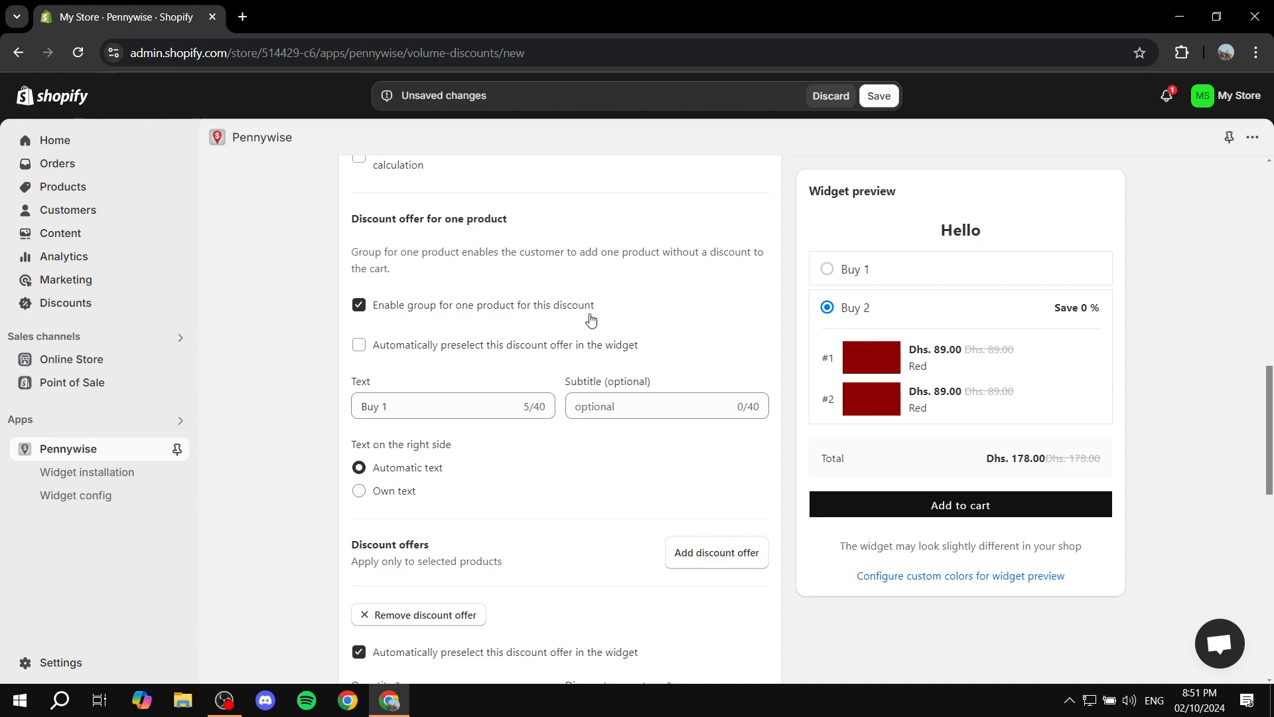
click(435, 309)
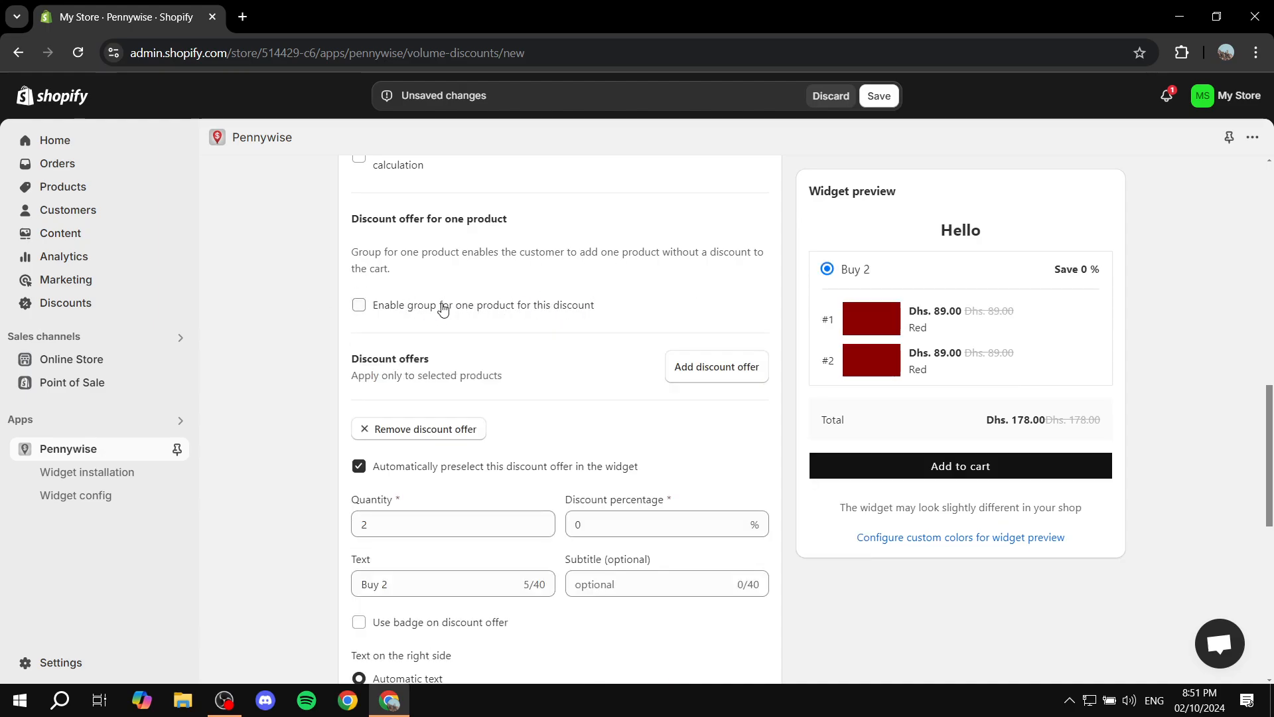
click(359, 308)
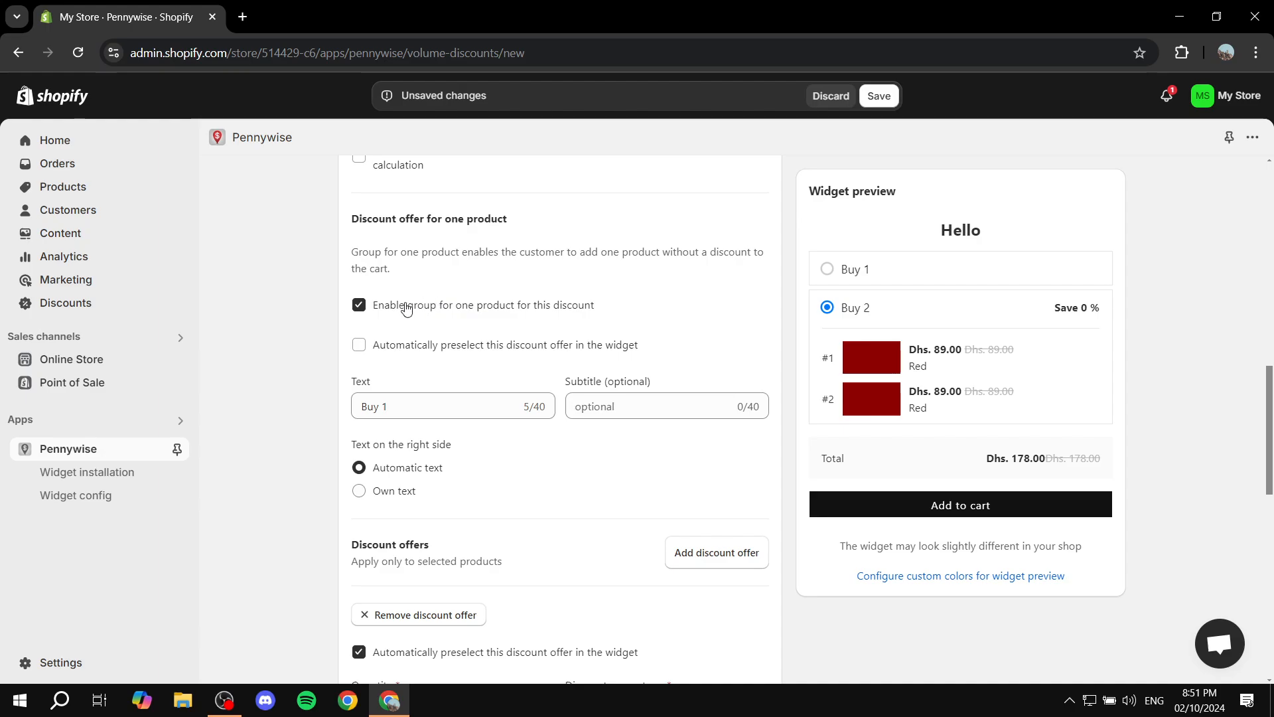
click(428, 307)
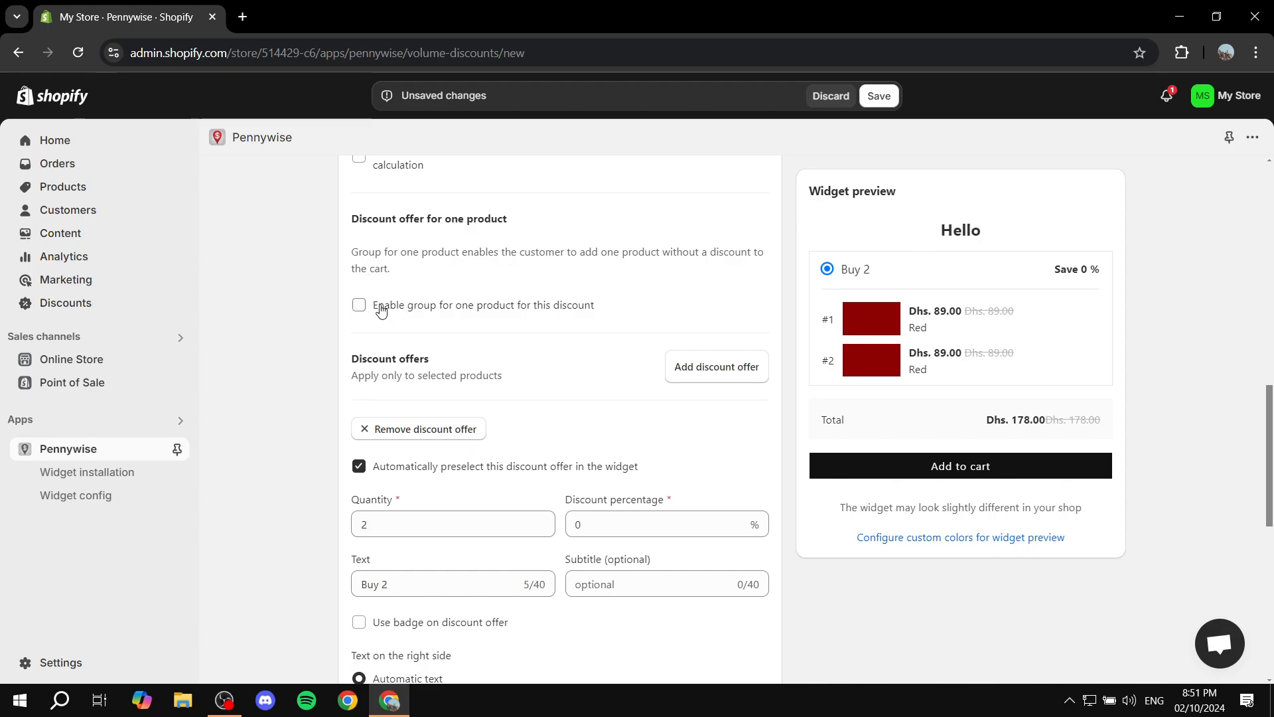
click(359, 306)
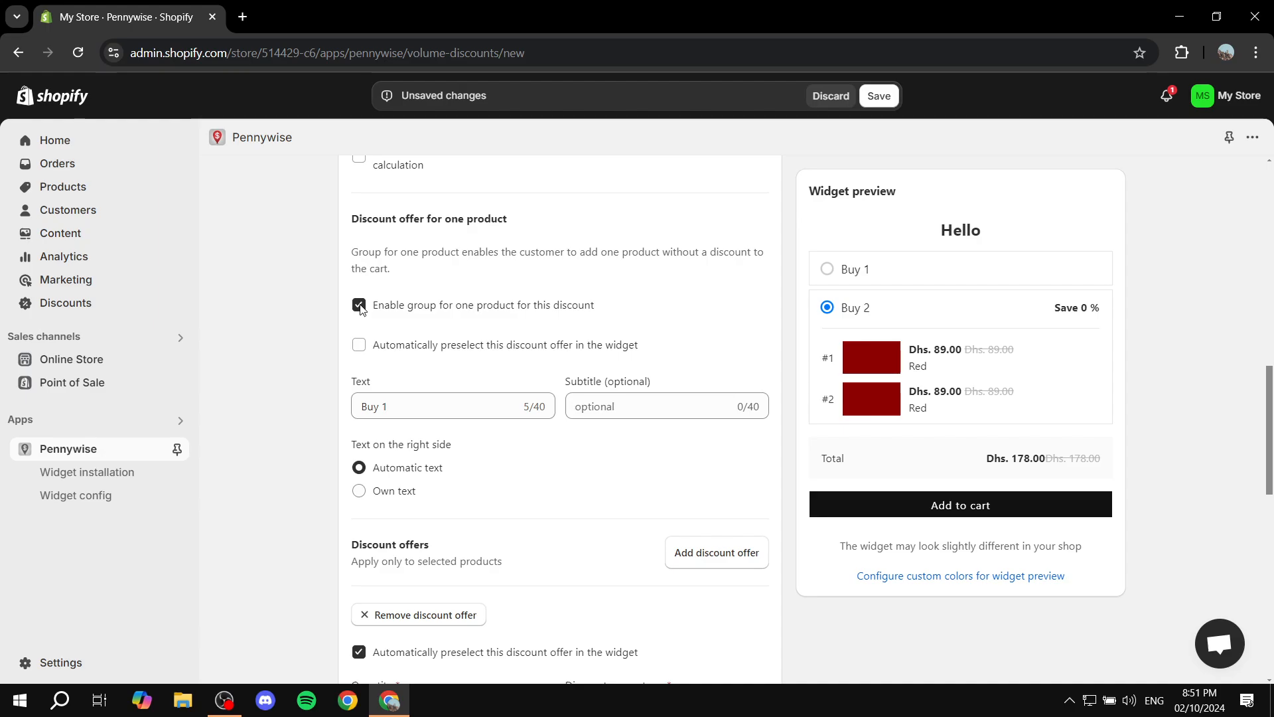
drag(509, 402, 259, 418)
drag(889, 276, 822, 284)
scroll(415, 318, down, 4)
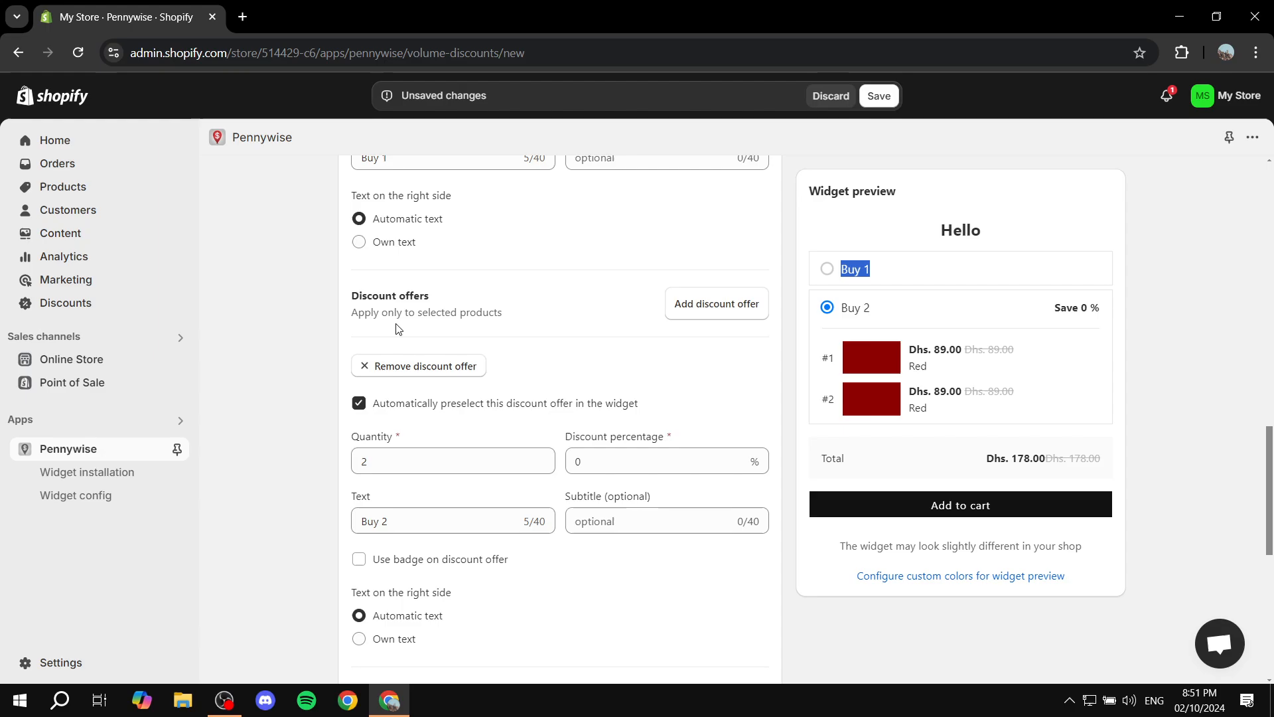
drag(341, 304, 468, 303)
click(470, 304)
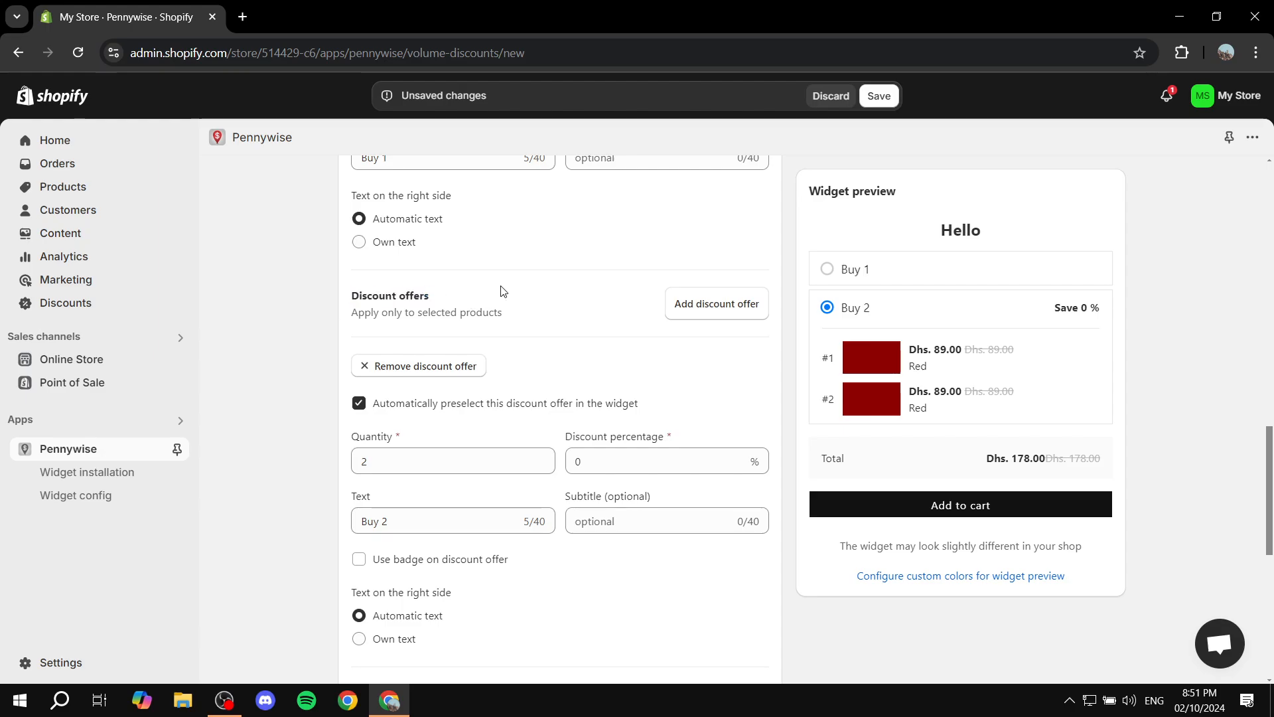
Set the discount percentage of the two-item offer to 10%.
scroll(503, 292, down, 3)
scroll(470, 255, up, 1)
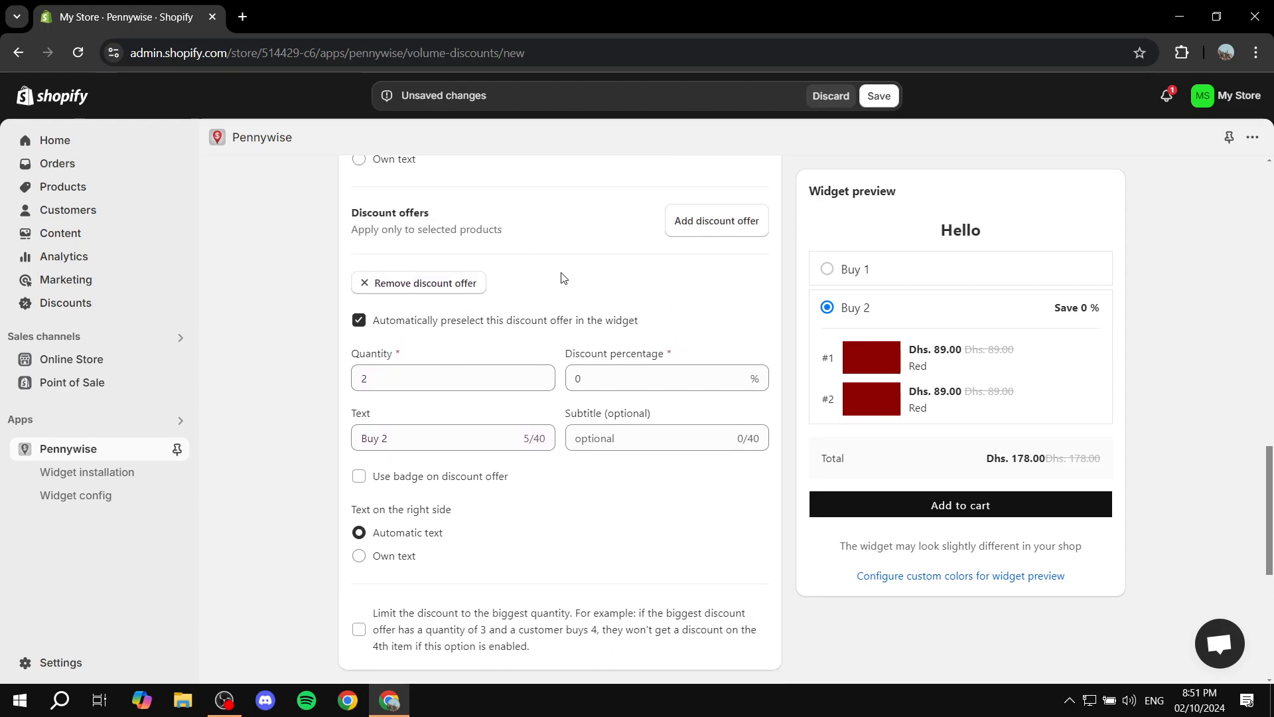
click(642, 387)
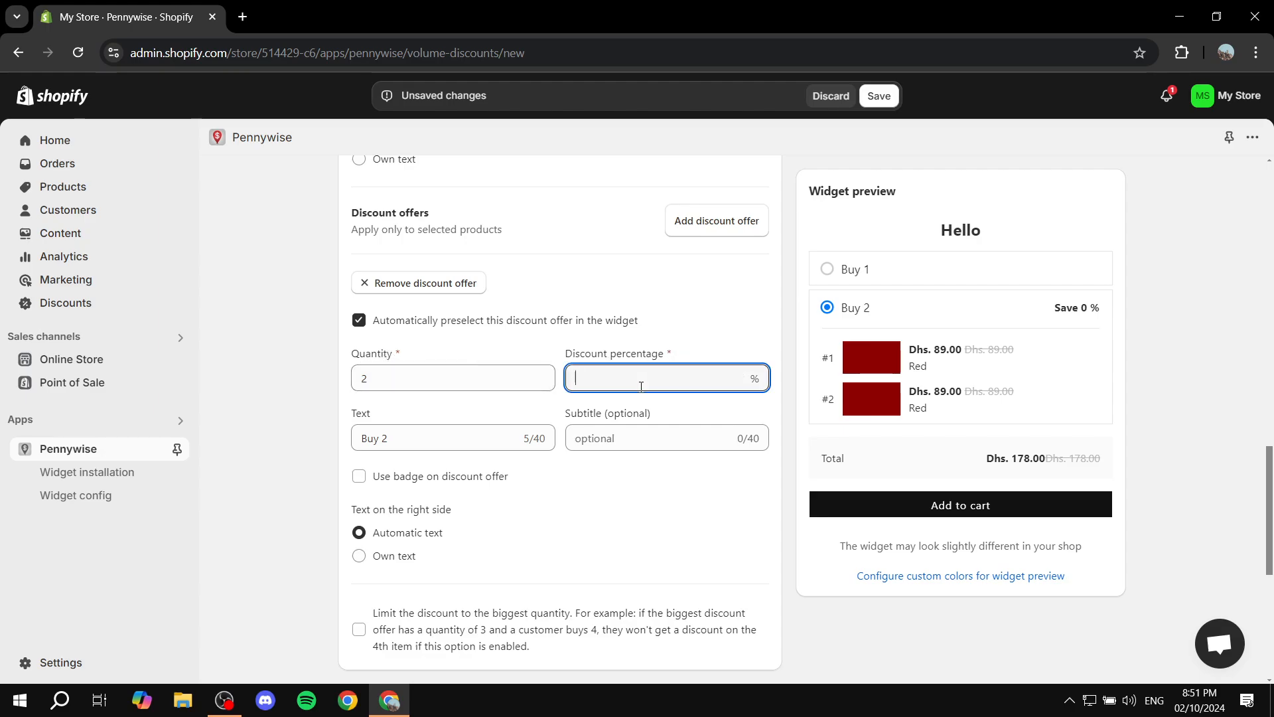
text(10)
click(772, 306)
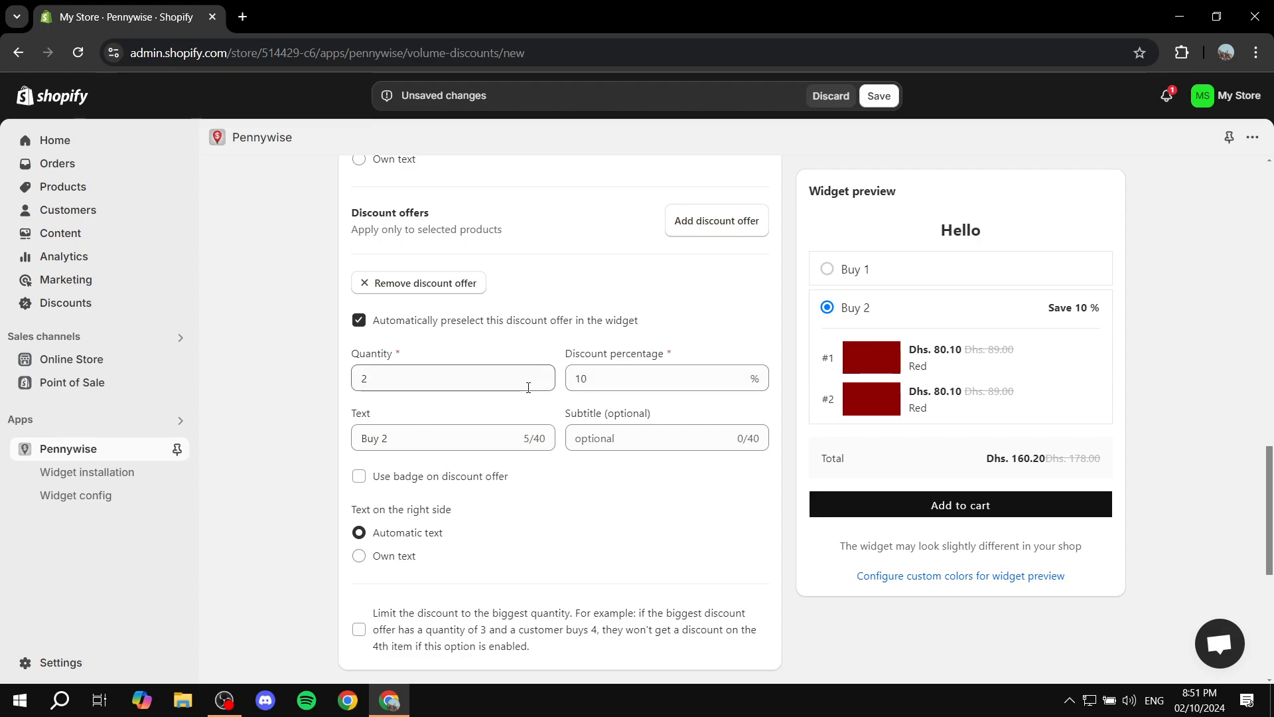
Add another discount offer for a quantity of 3 and set its discount percentage to 20%.
scroll(564, 372, up, 1)
scroll(664, 330, down, 1)
click(710, 226)
scroll(484, 399, down, 2)
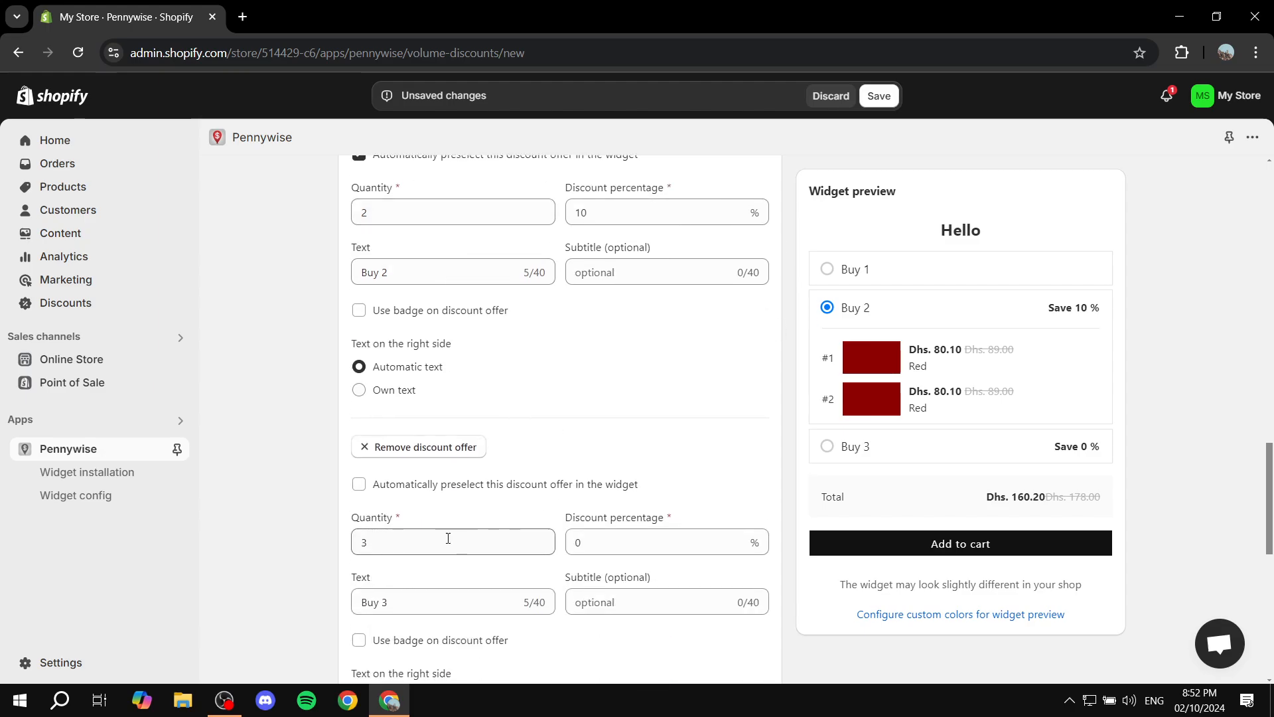
click(614, 547)
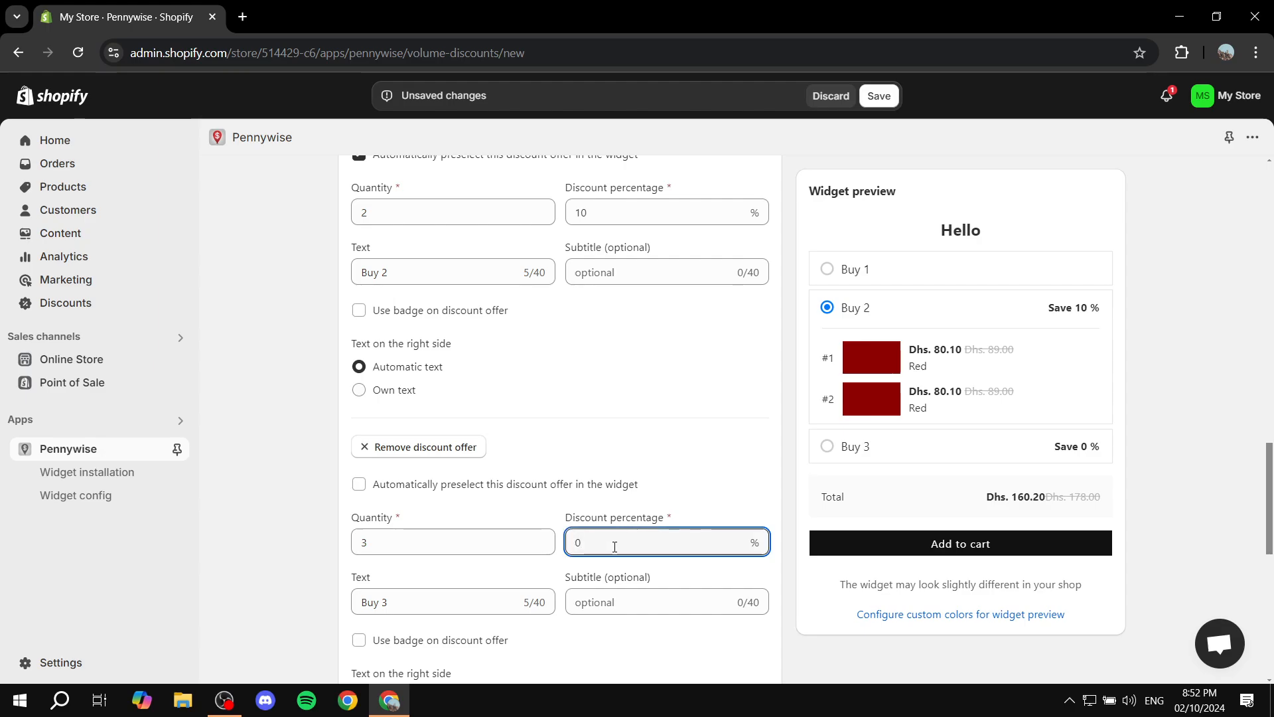
text(20)
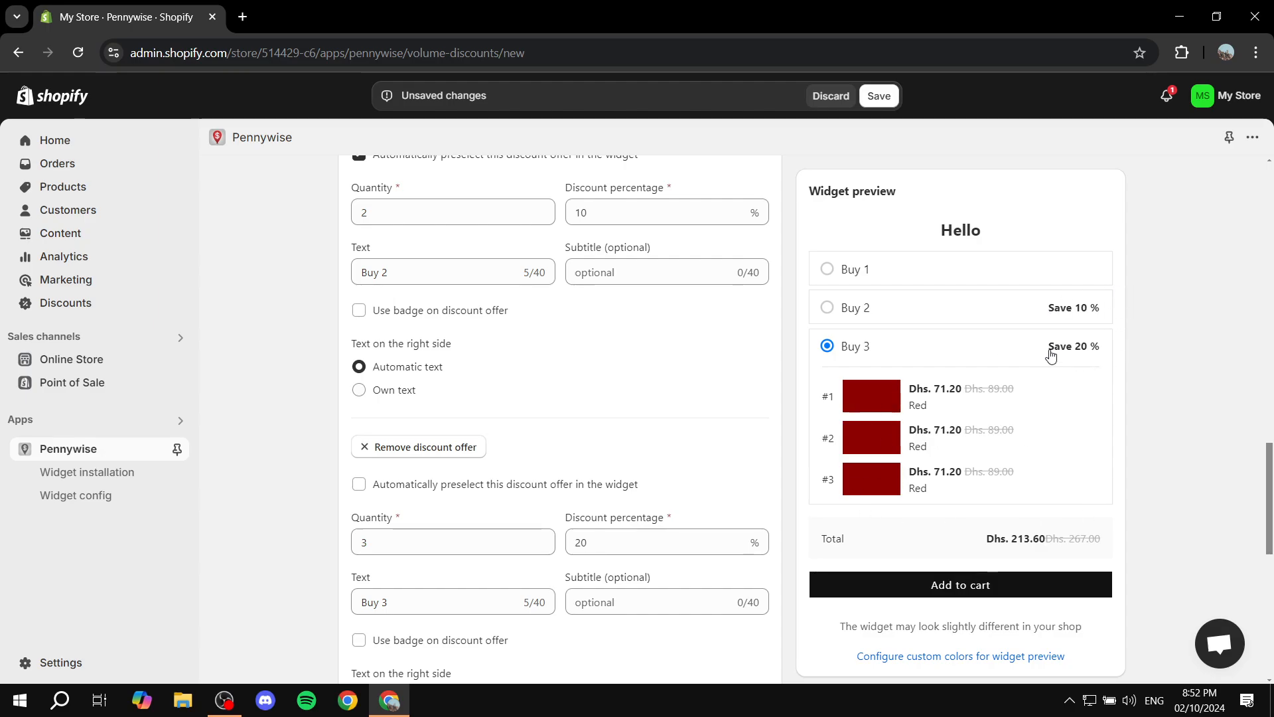
drag(1051, 356, 1139, 359)
click(1140, 359)
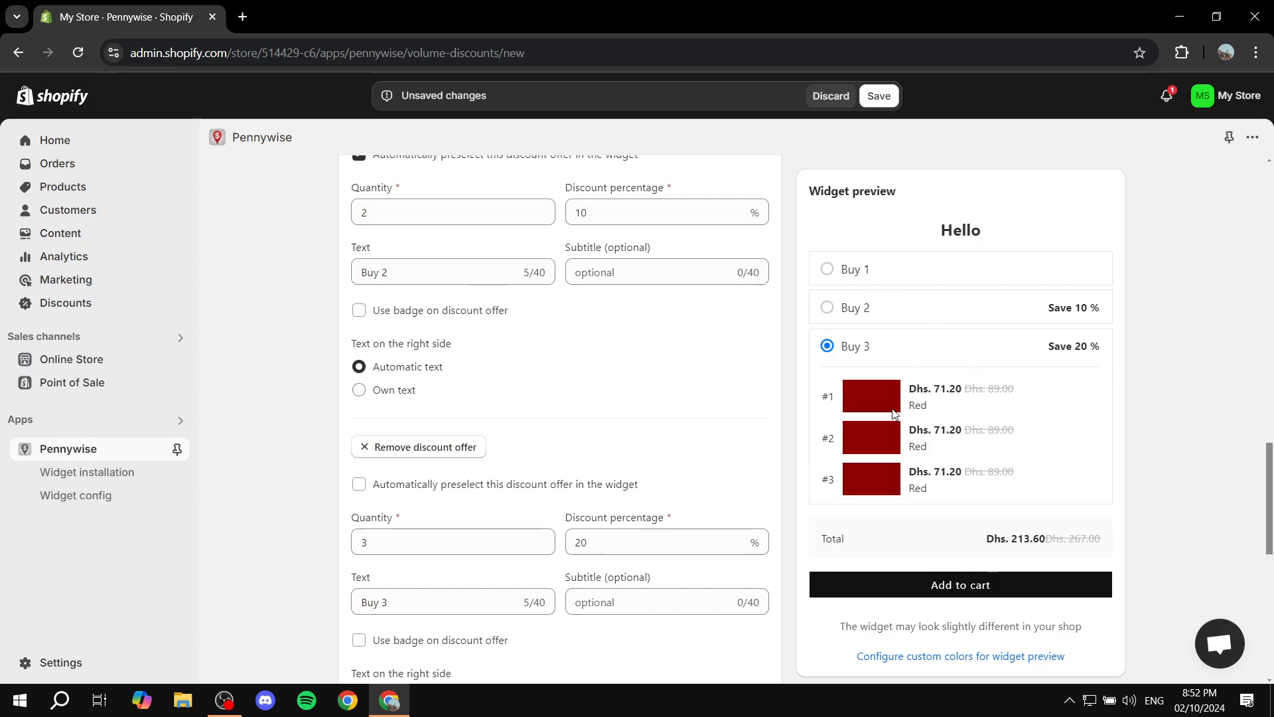
drag(919, 403, 953, 392)
click(938, 404)
Try adding an end date to the discount's active dates, and turn the end date off again.
scroll(532, 457, down, 5)
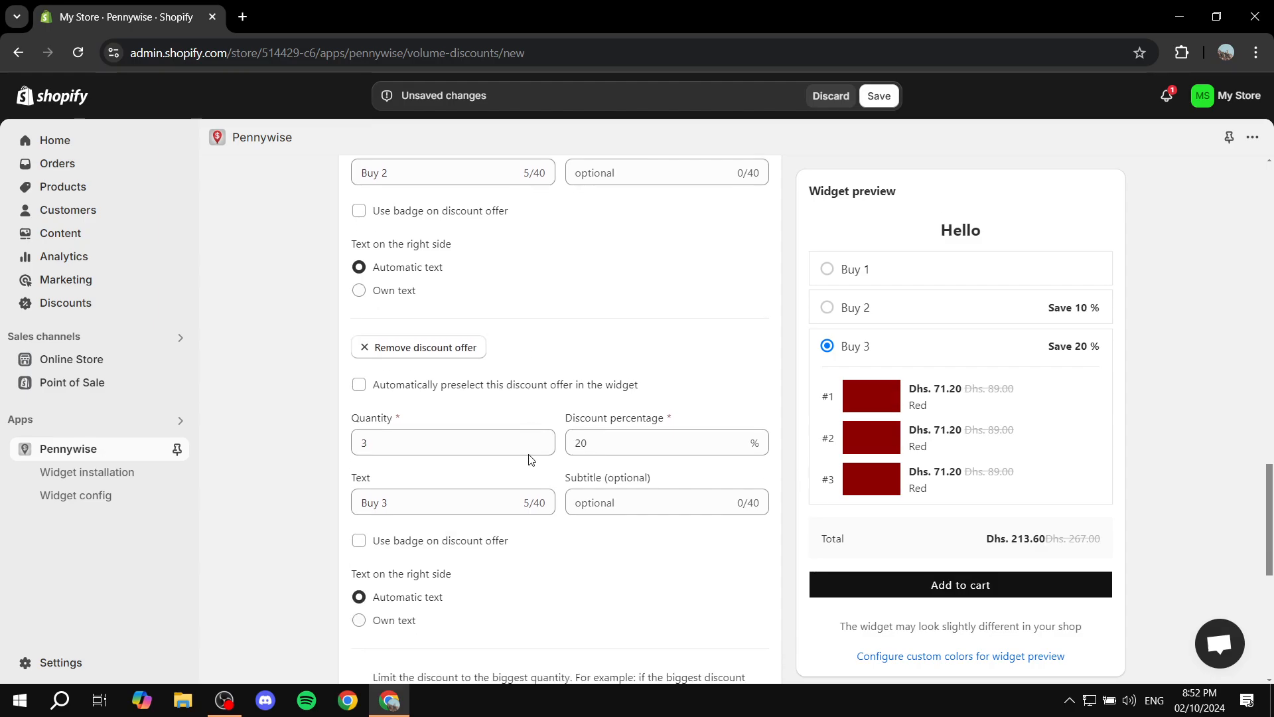
scroll(569, 337, down, 4)
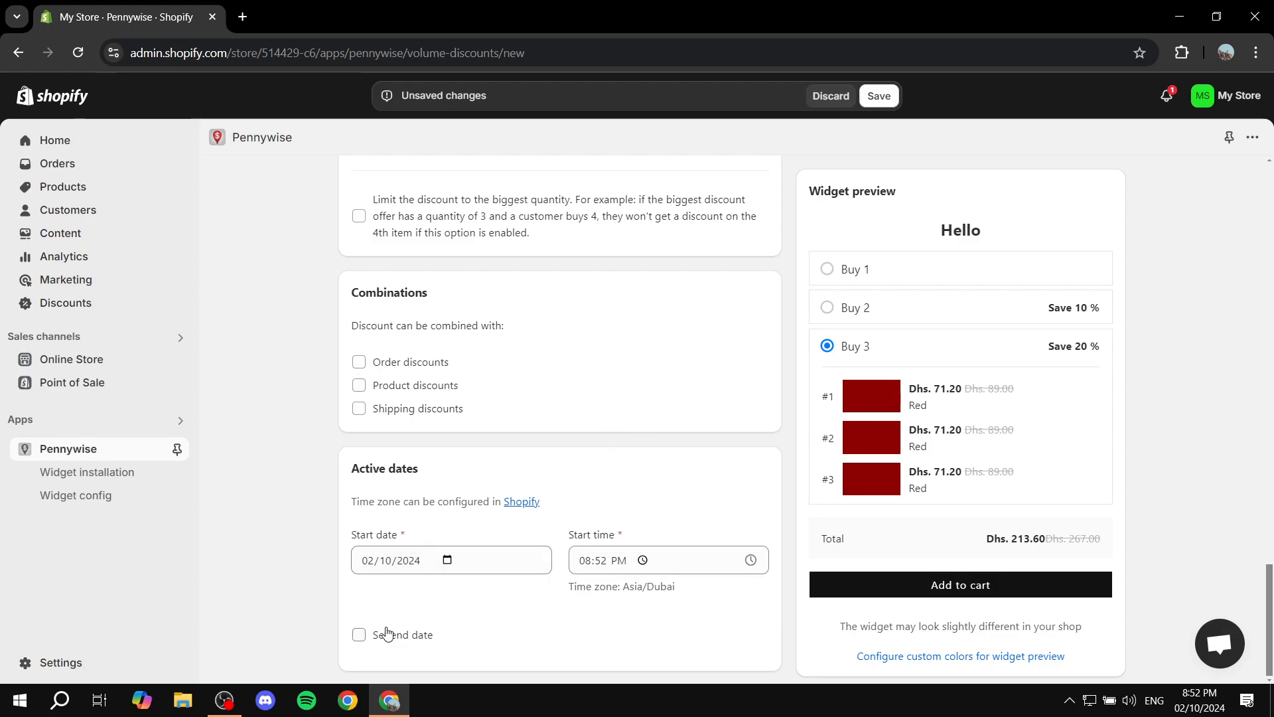
click(360, 635)
scroll(531, 614, down, 1)
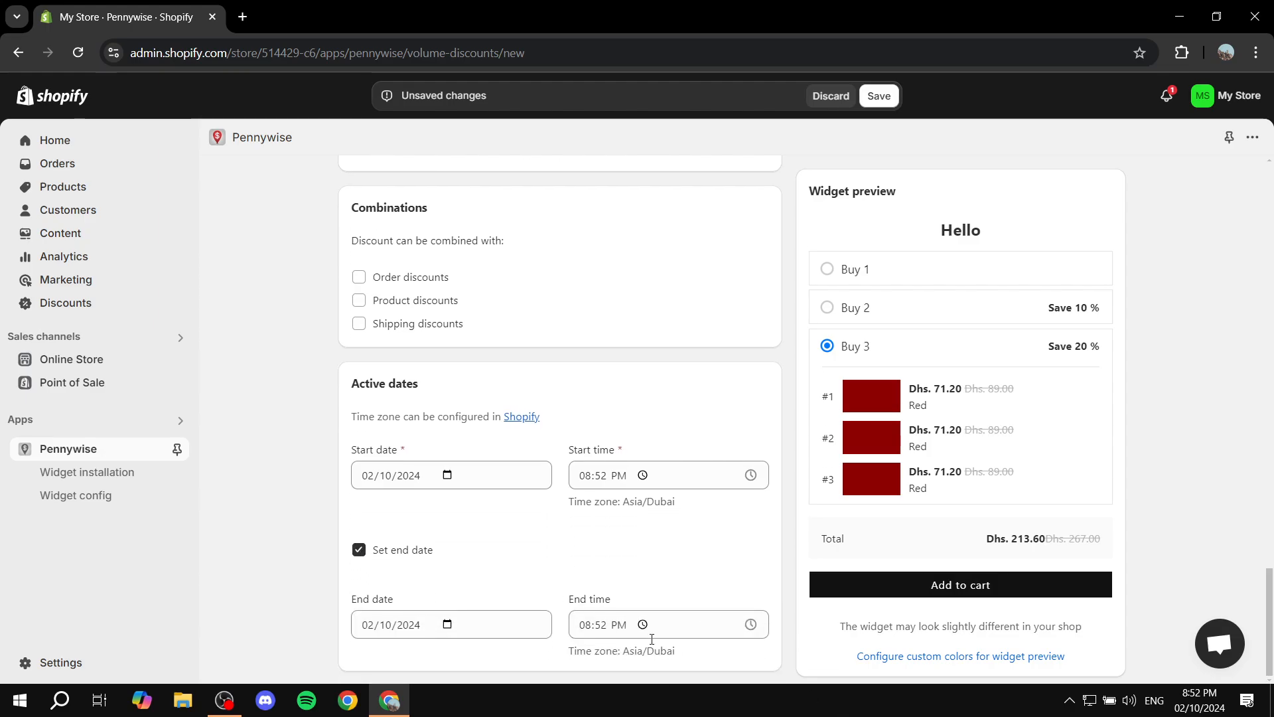
click(359, 550)
Save the volume discount and return to Pennywise's product discounts overview.
scroll(689, 339, up, 10)
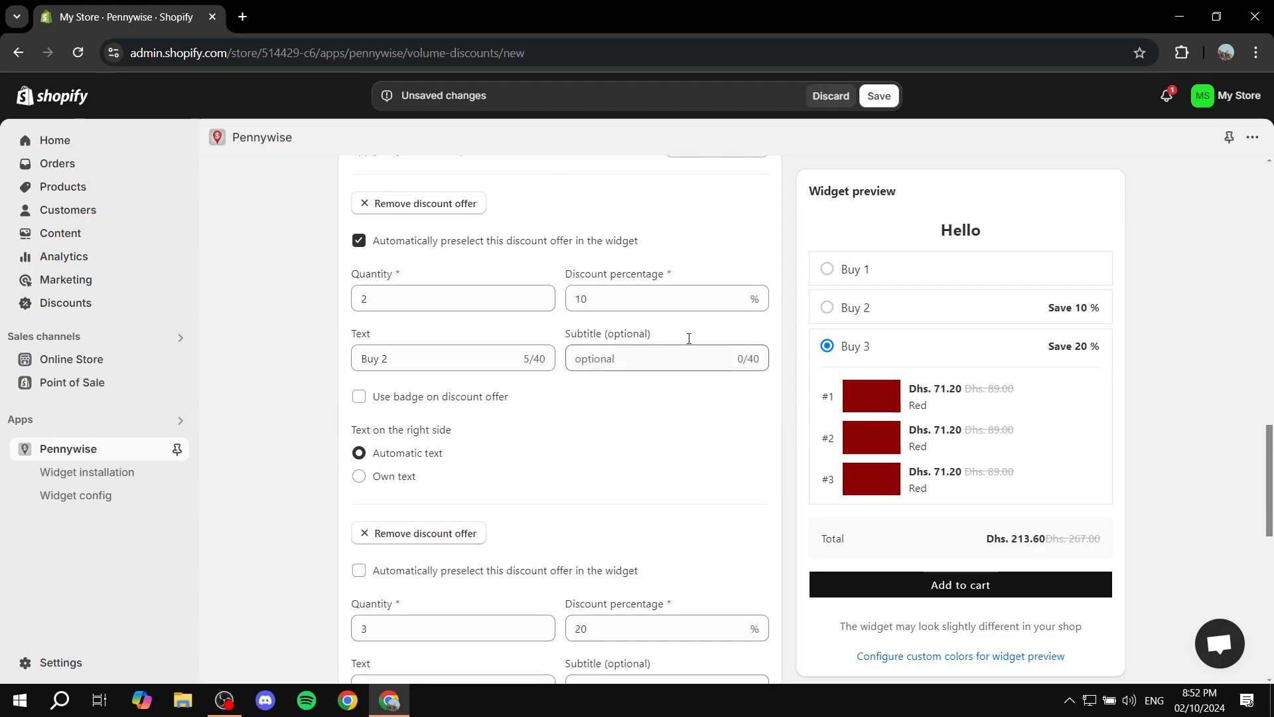
click(879, 96)
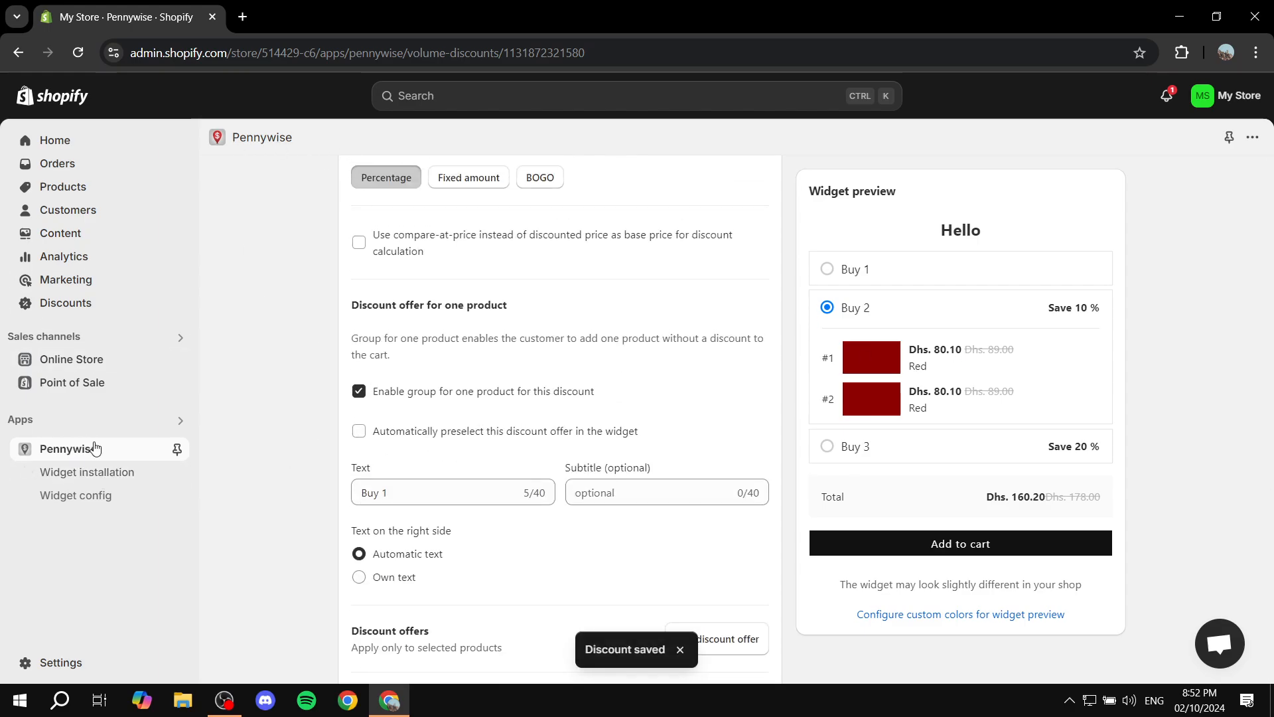
scroll(393, 271, up, 10)
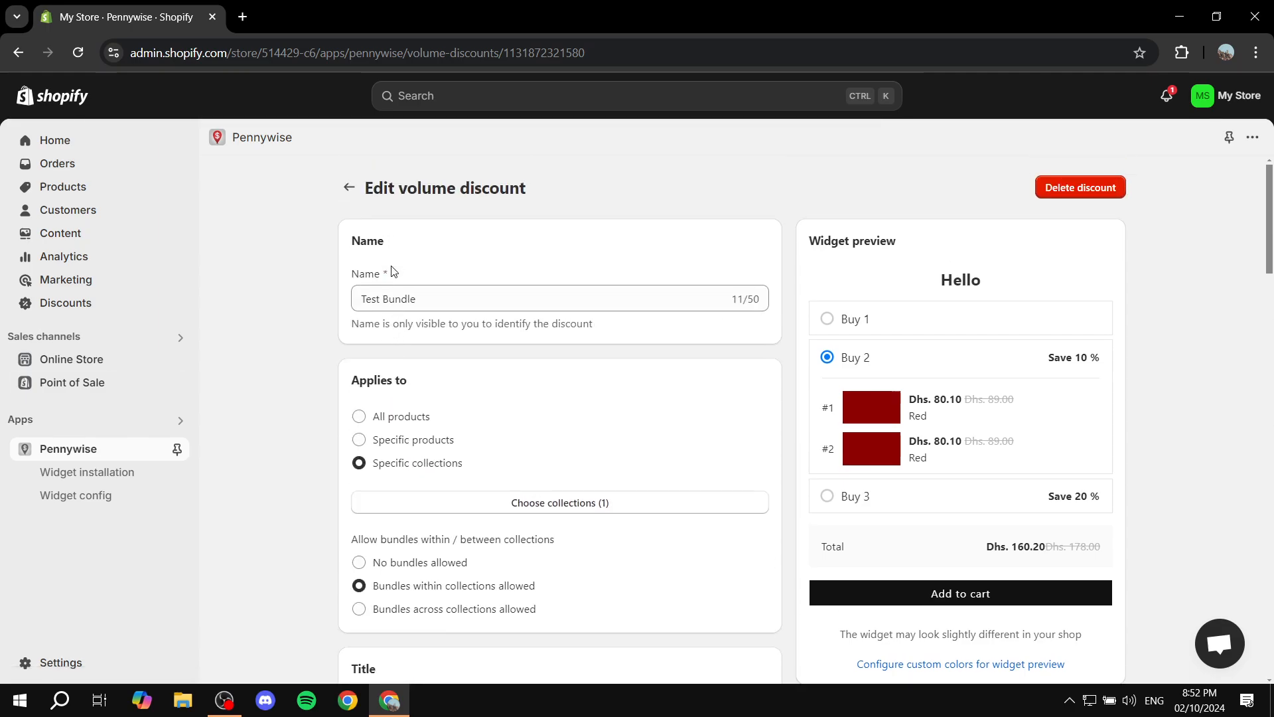
click(59, 449)
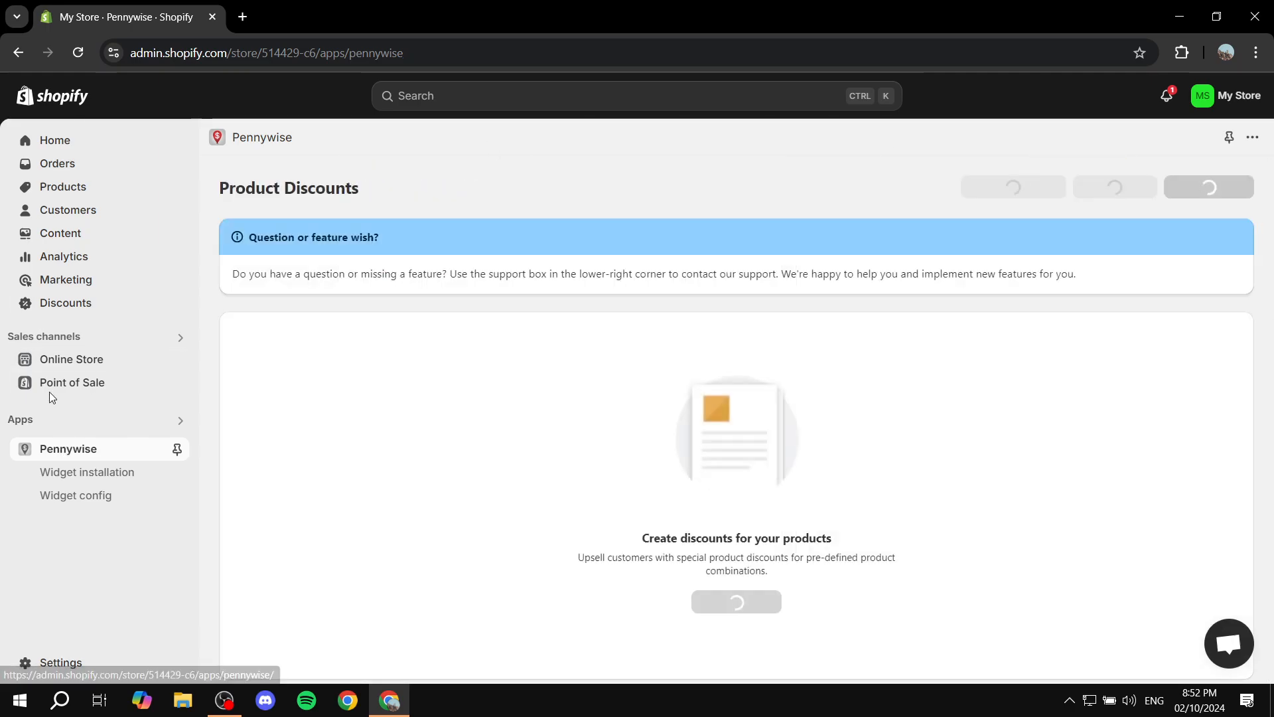